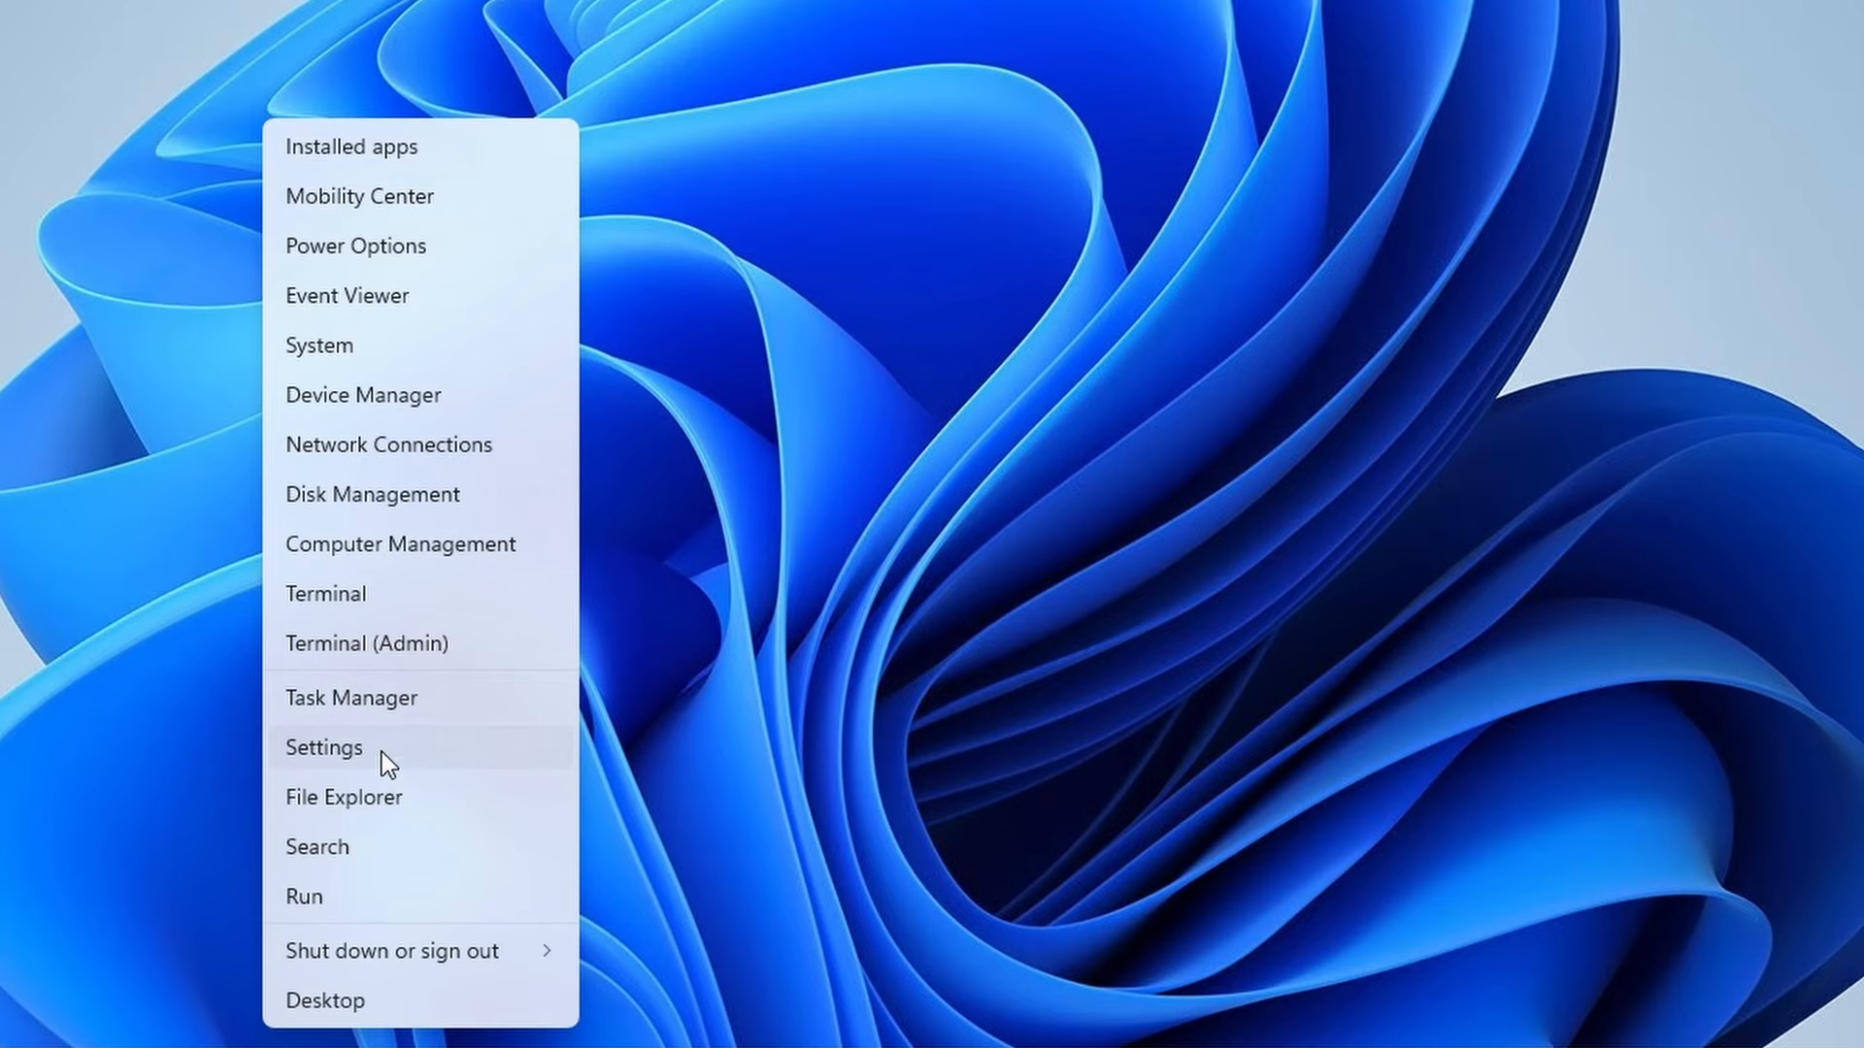
Open the Windows backup page in the Accounts settings and go to its OneDrive sync settings
{"action": "left_click", "coordinate": [381, 752]}
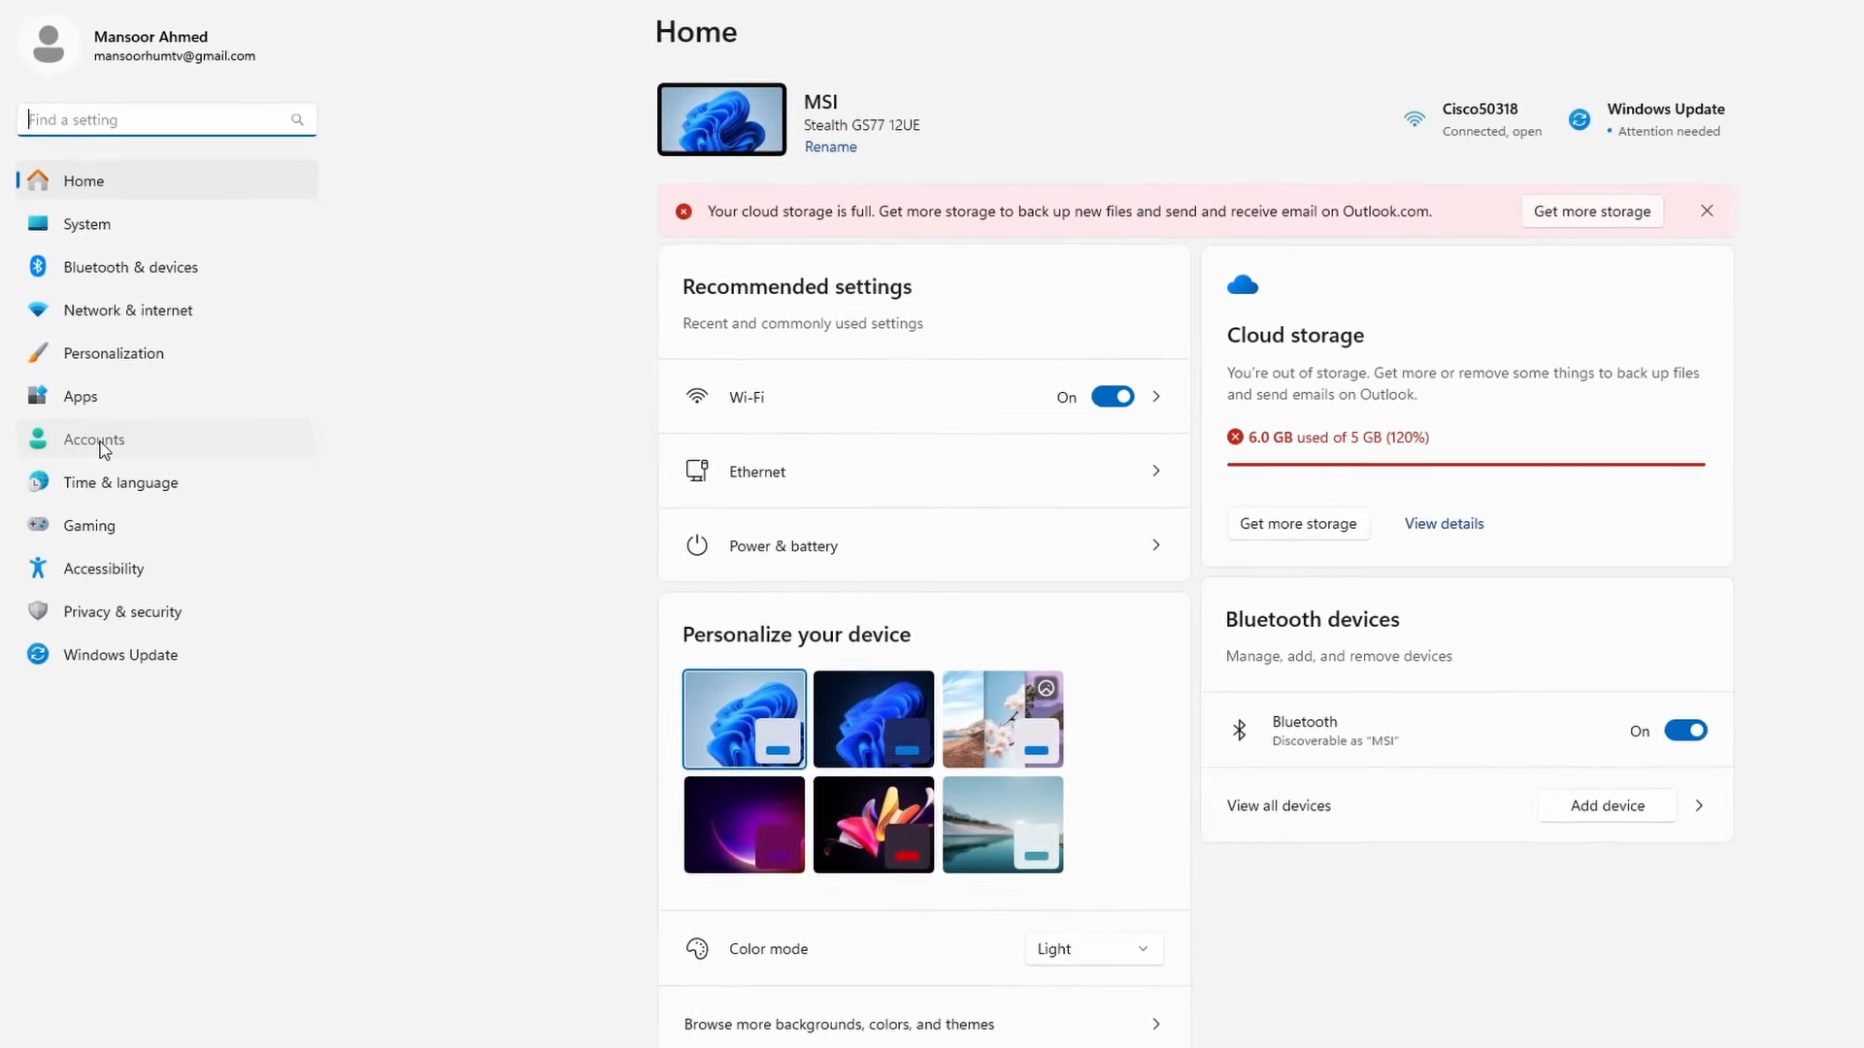
{"action": "left_click", "coordinate": [179, 433]}
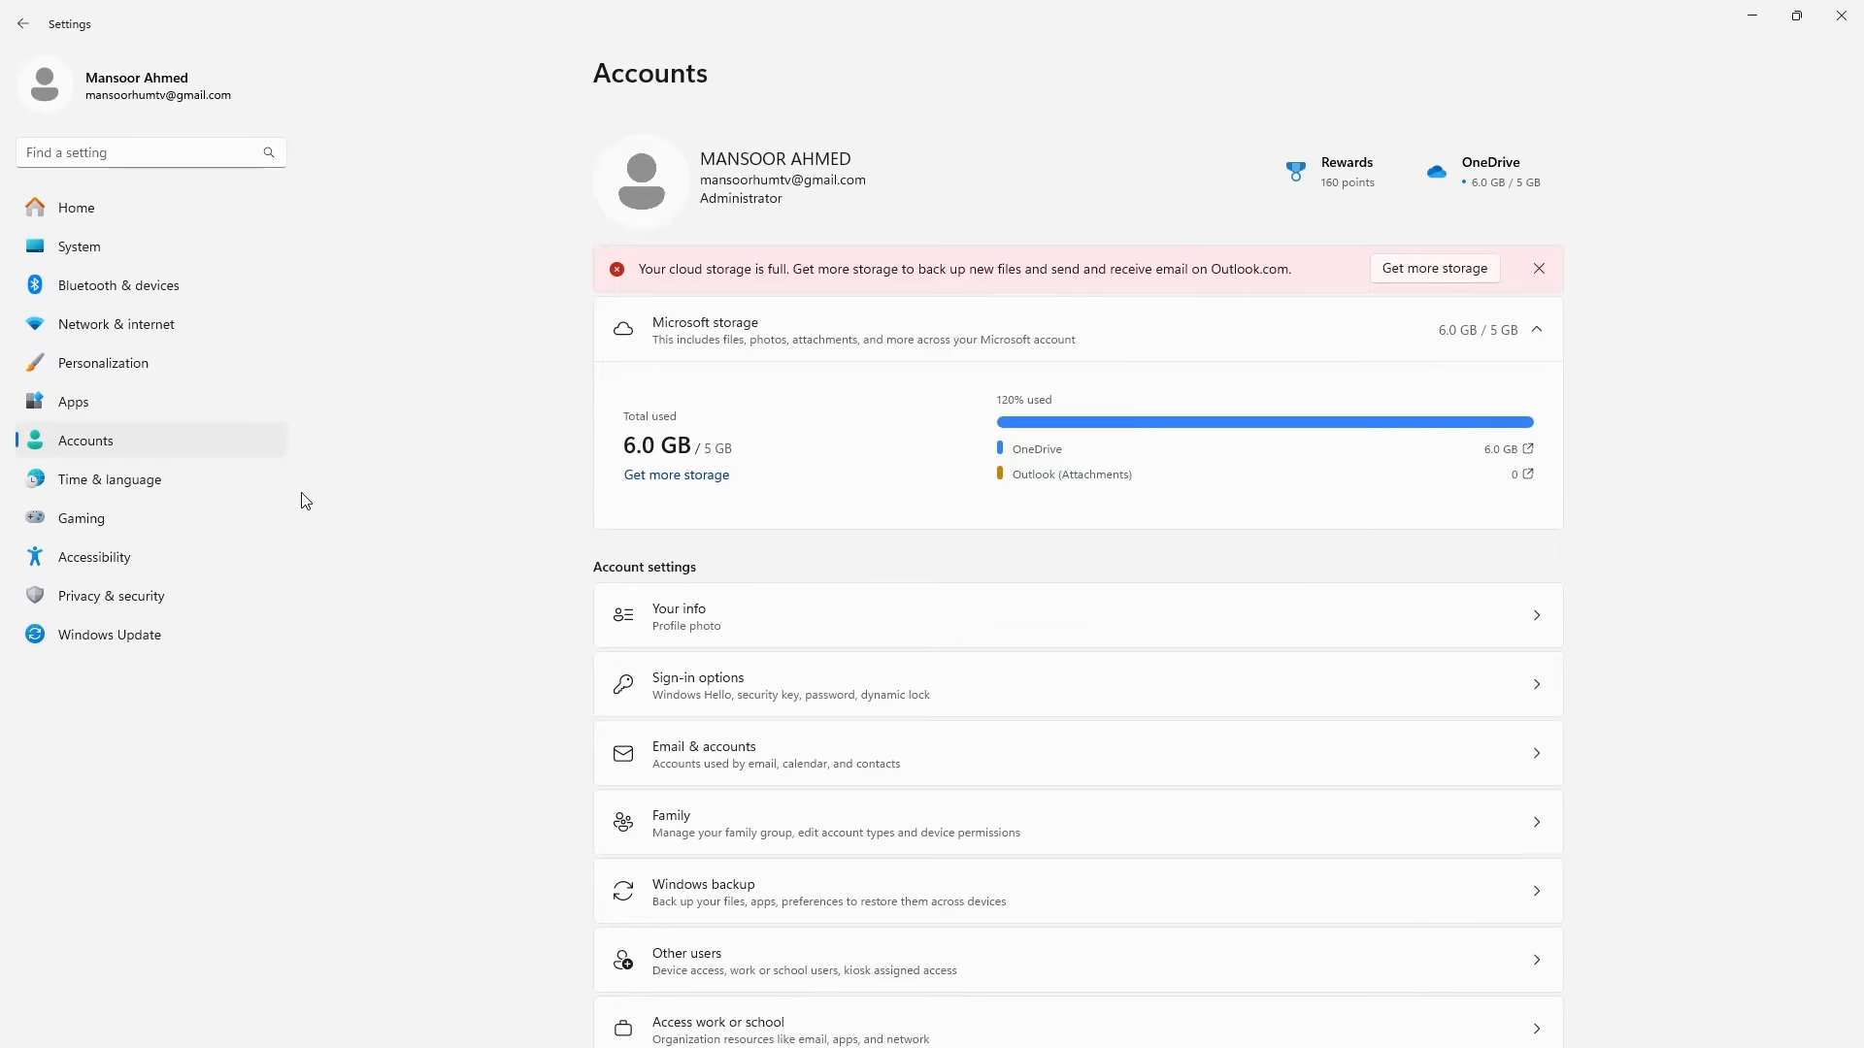
{"action": "scroll", "coordinate": [1616, 717], "scroll_direction": "down", "scroll_amount": 4}
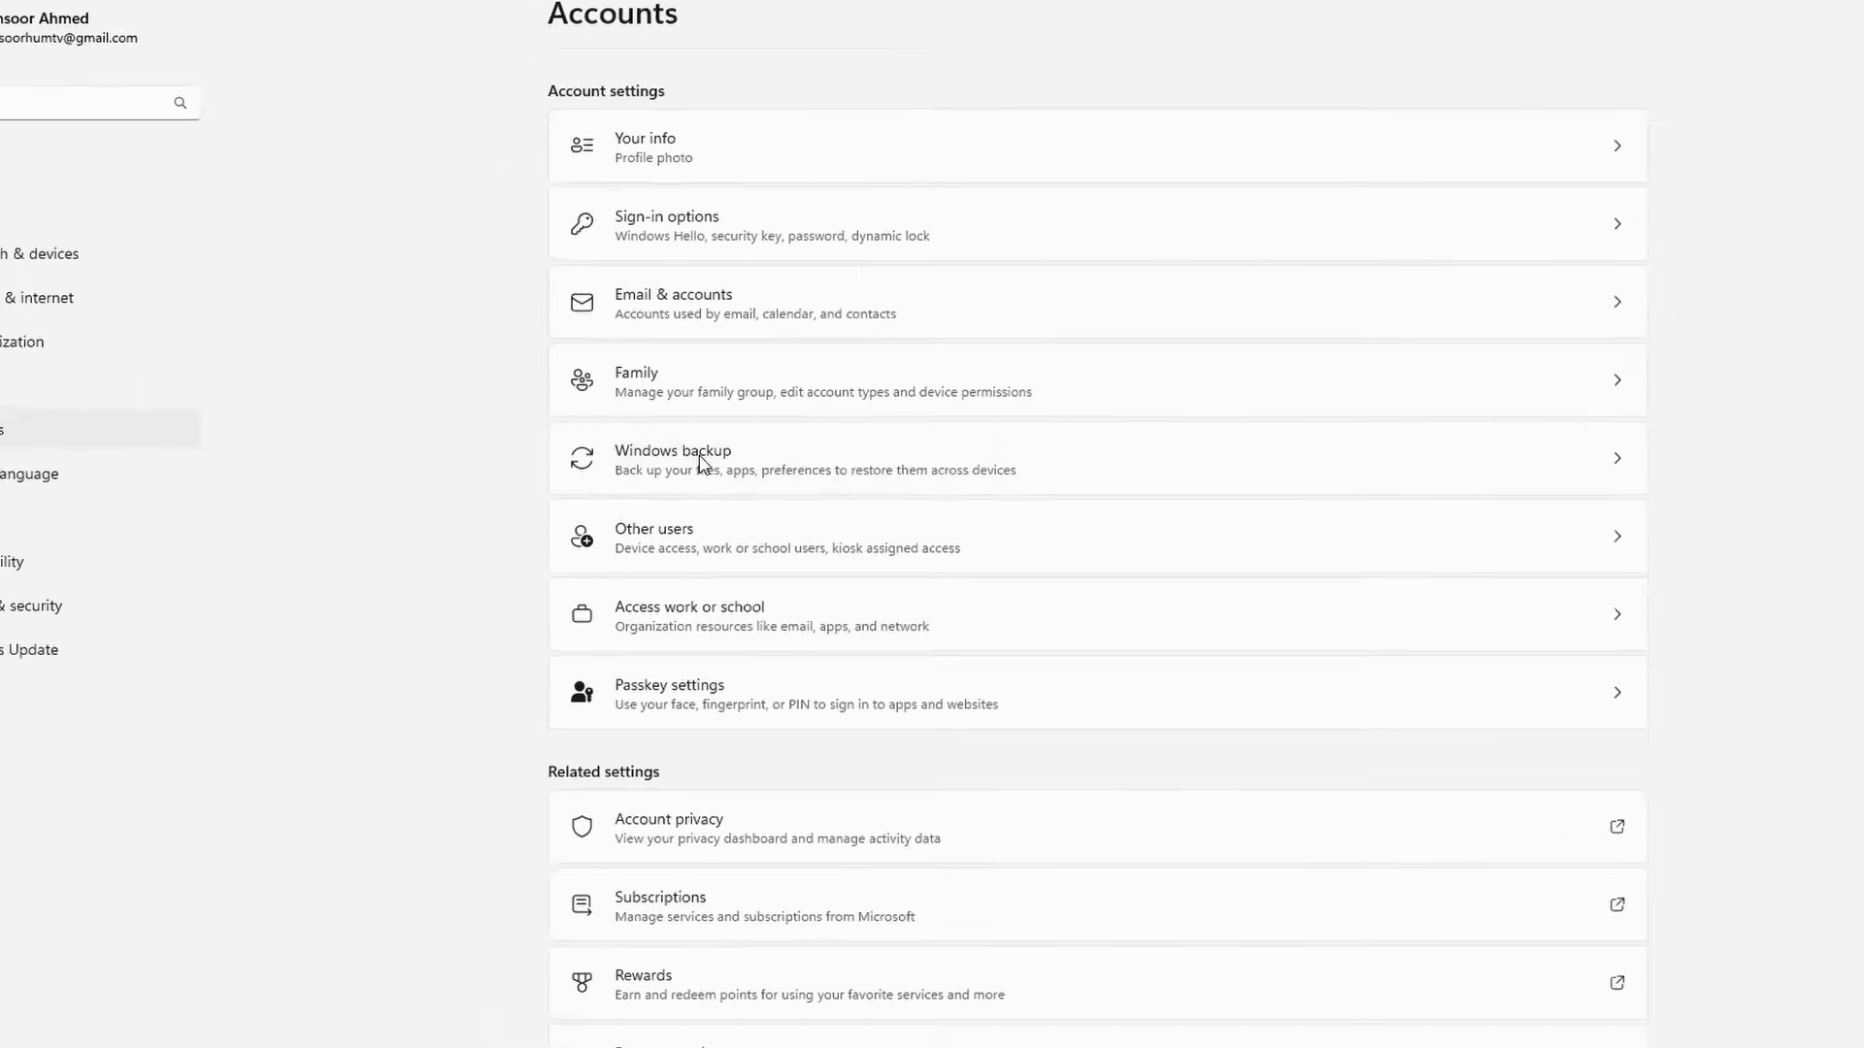
{"action": "left_click", "coordinate": [466, 384]}
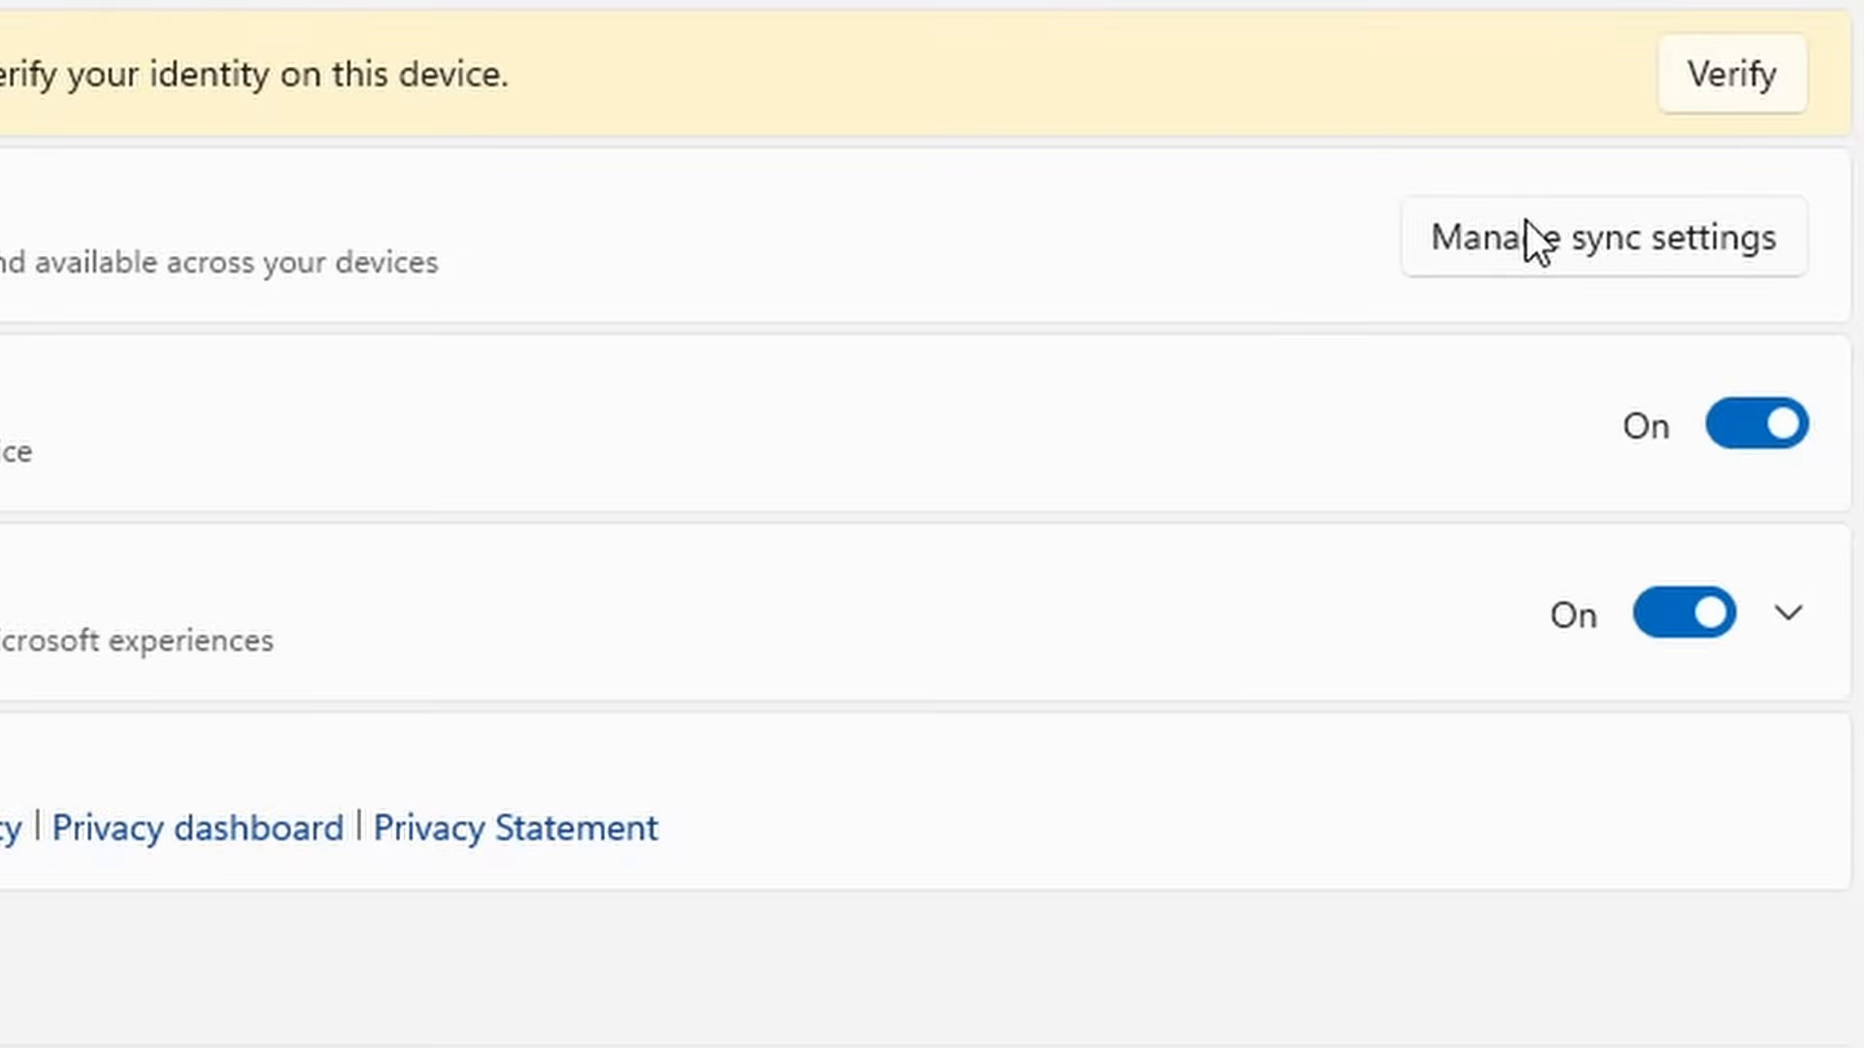
{"action": "left_click", "coordinate": [1526, 225]}
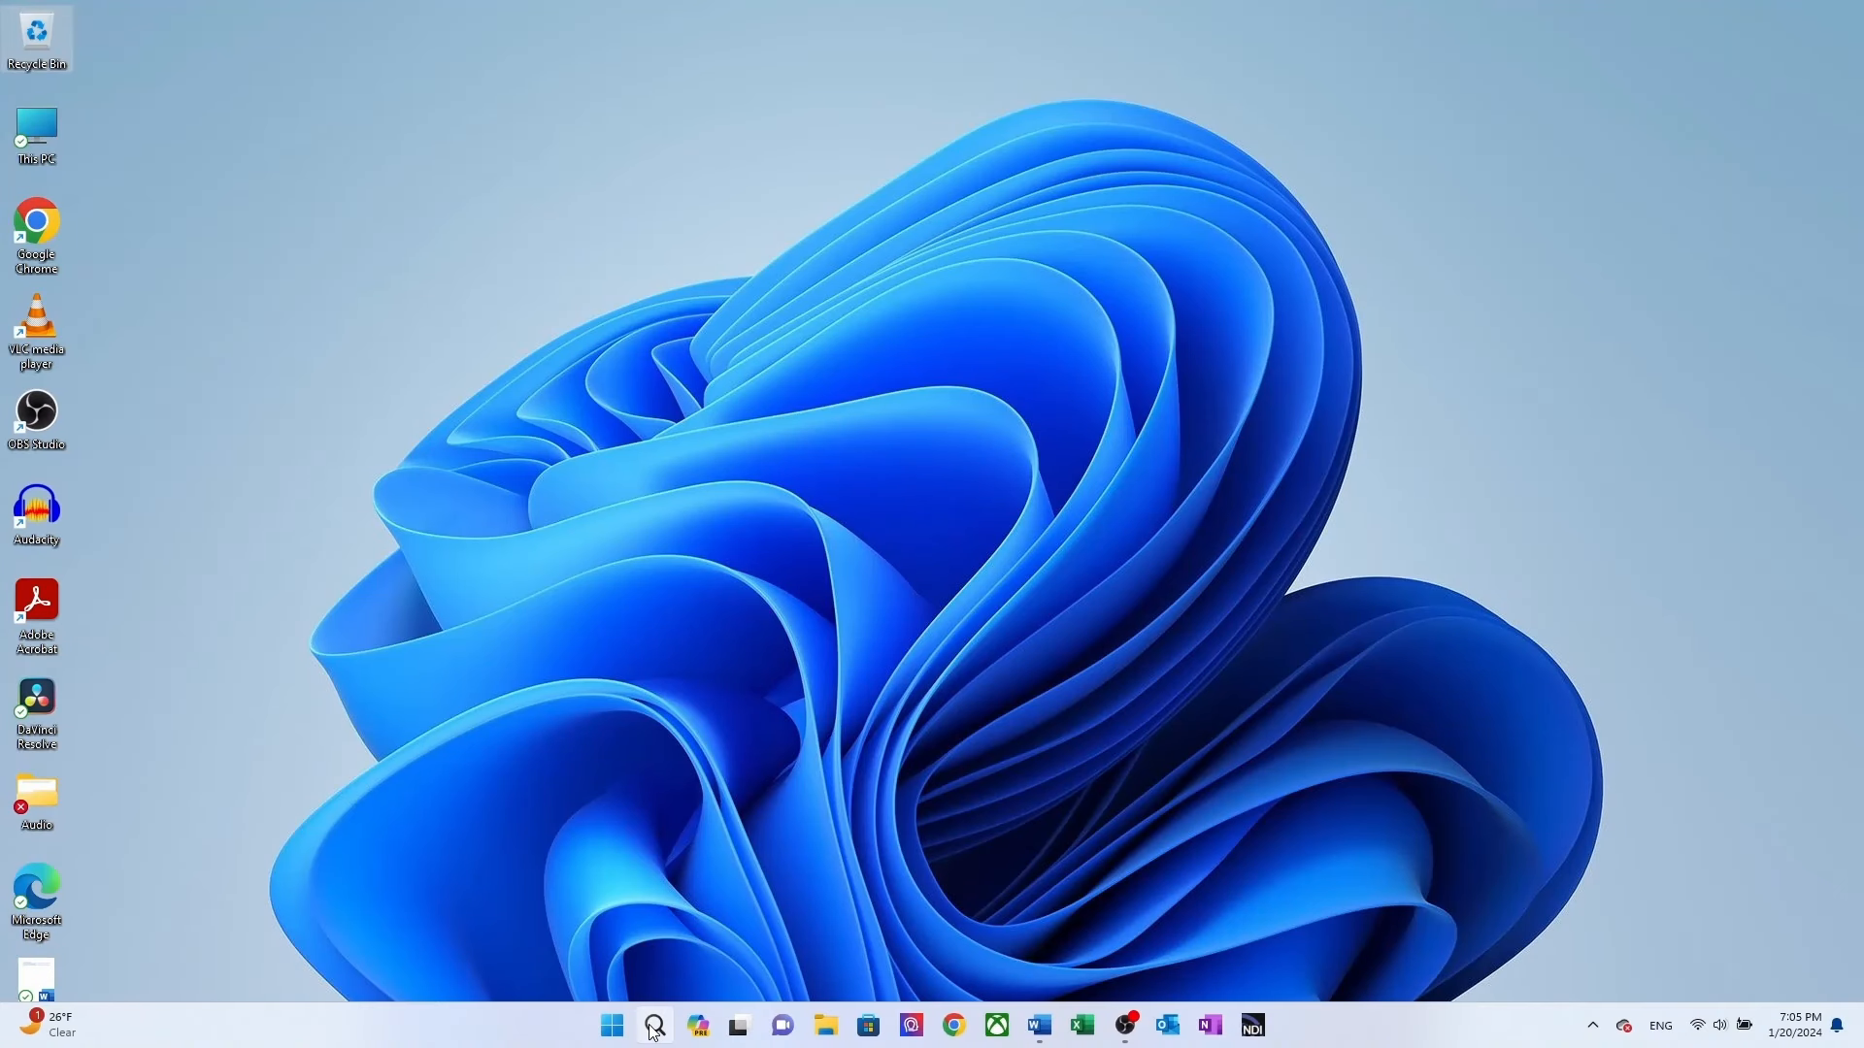
Open Control Panel and set its view to Category
{"action": "left_click", "coordinate": [654, 1025]}
{"action": "type", "text": "co"}
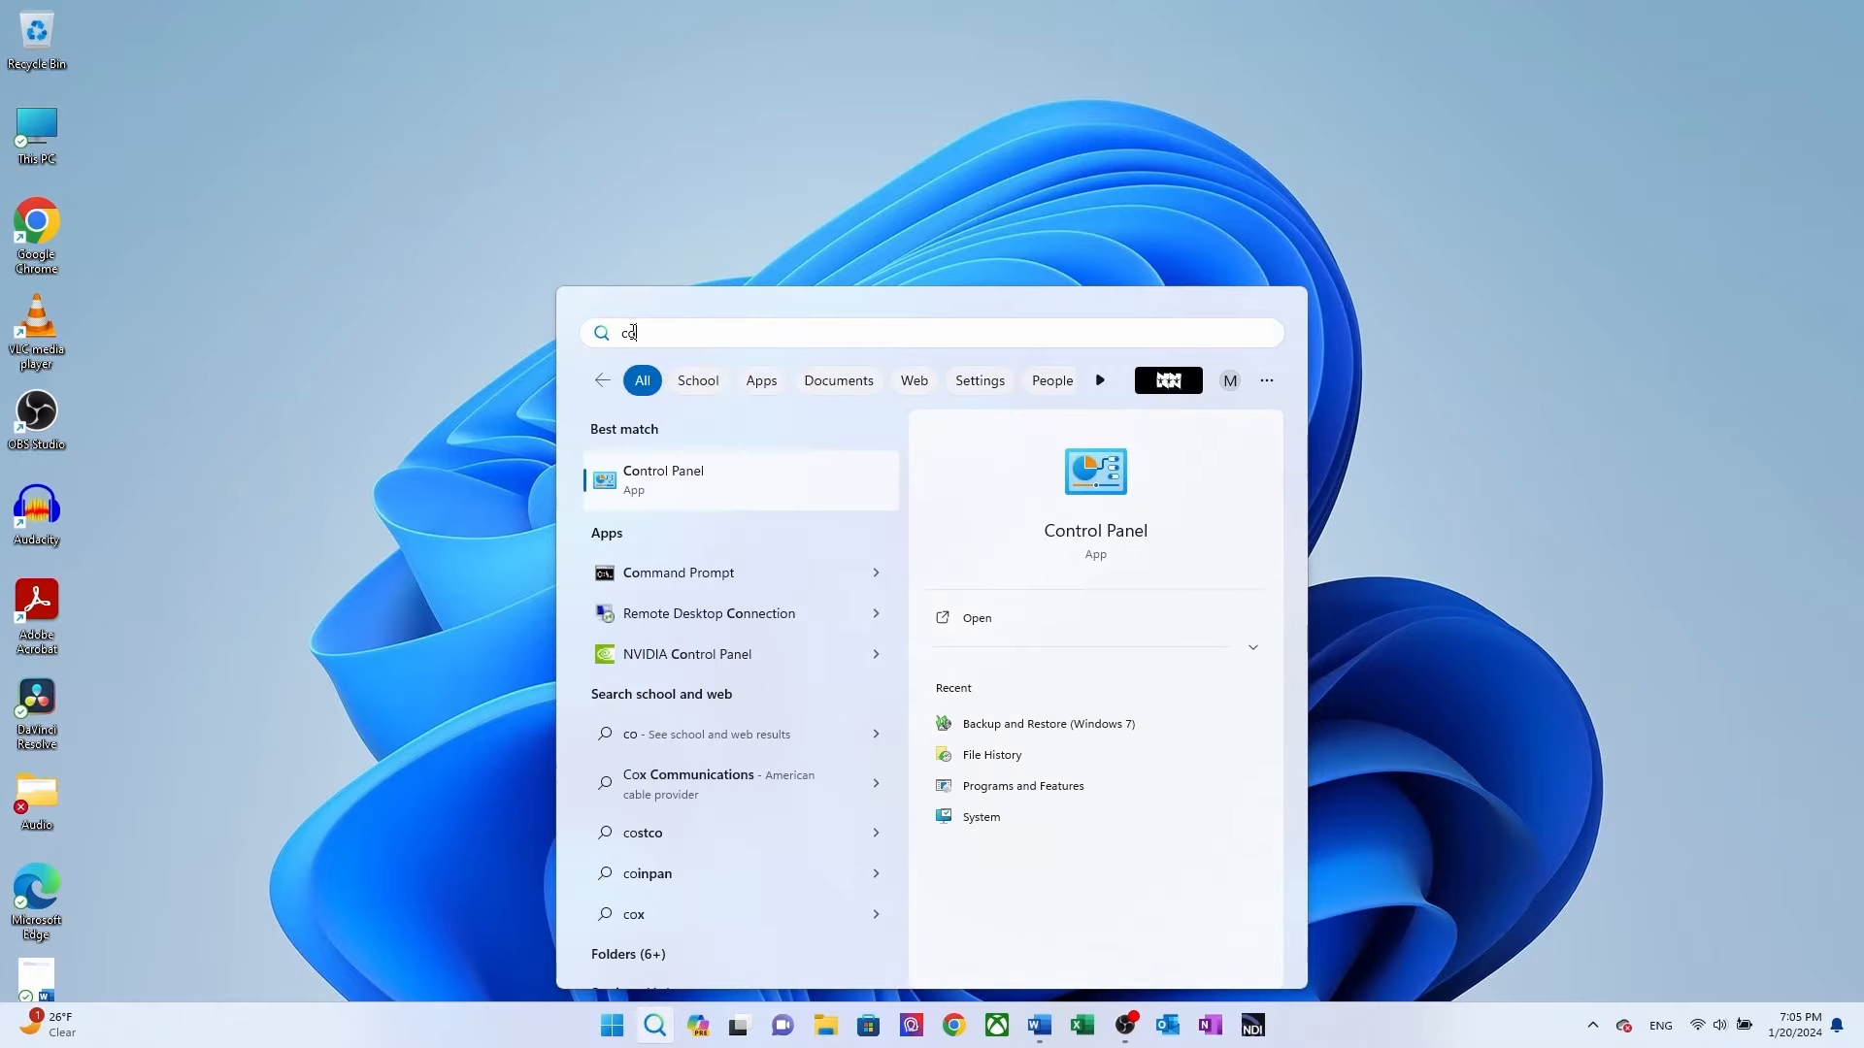
{"action": "type", "text": "ntrol"}
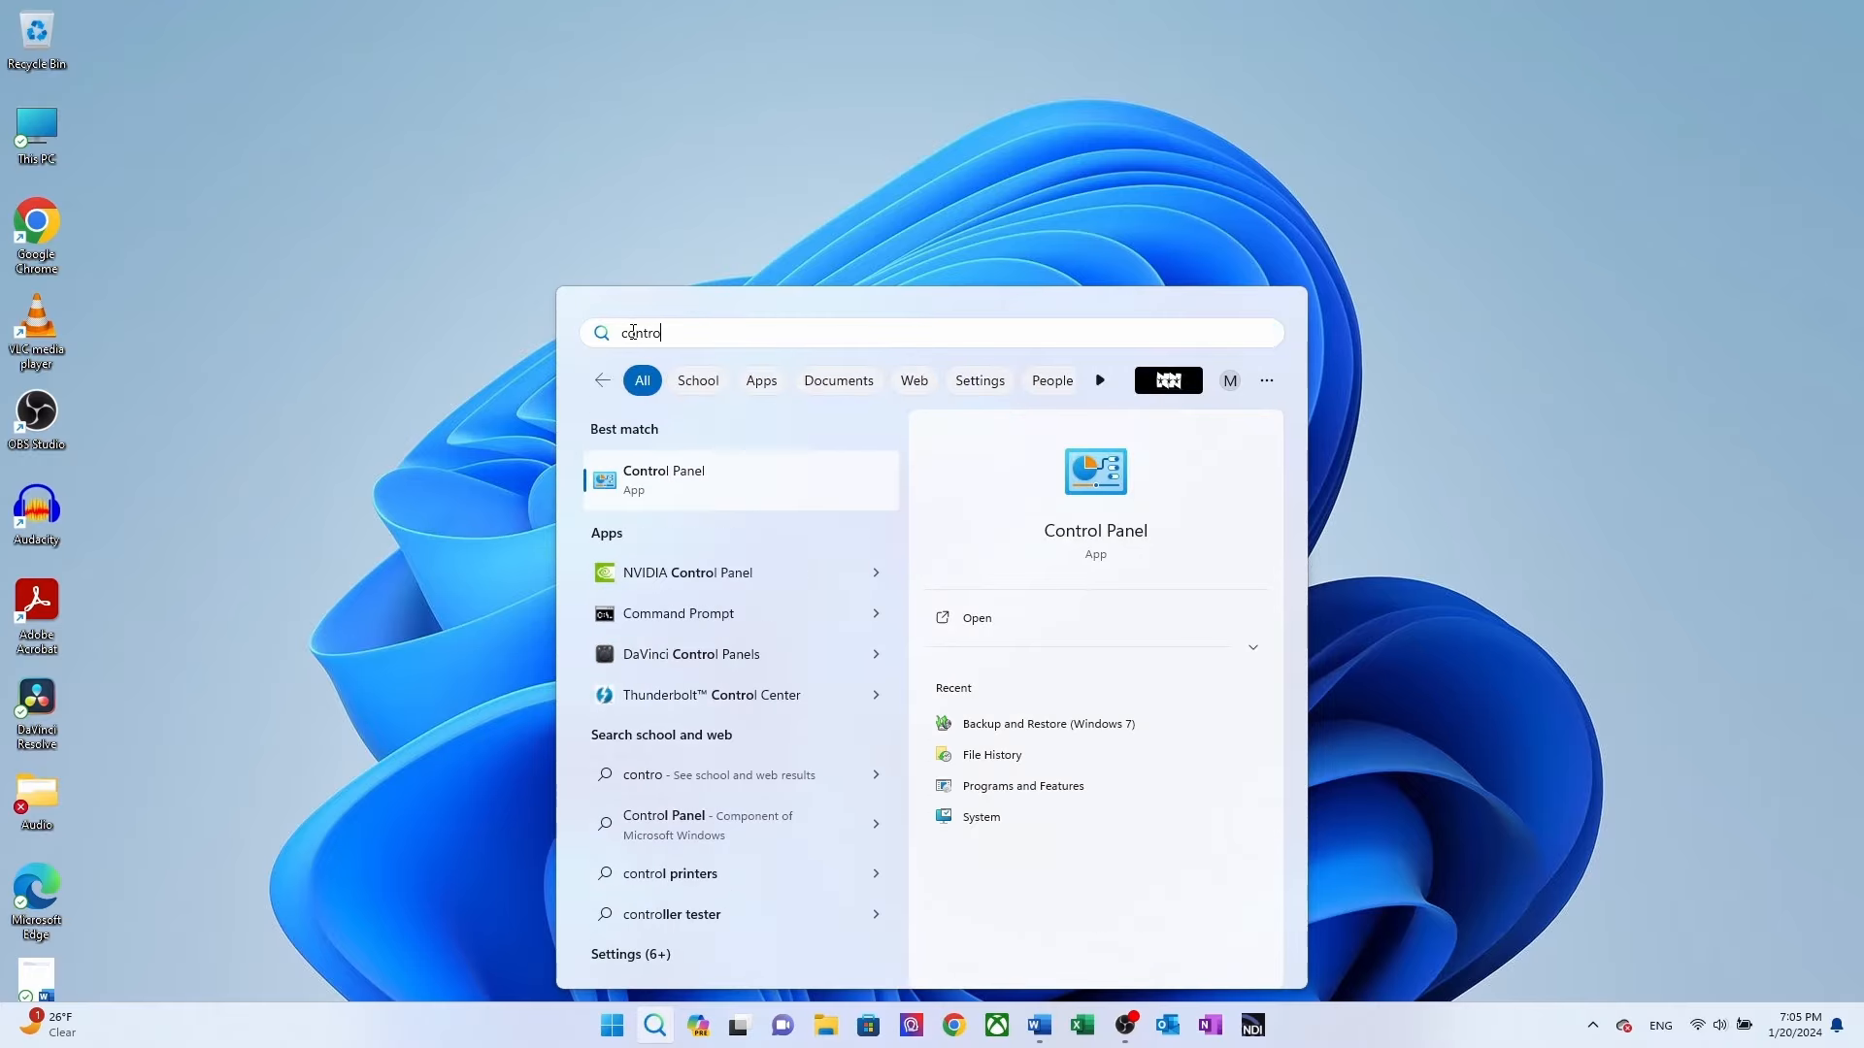
{"action": "left_click", "coordinate": [664, 485]}
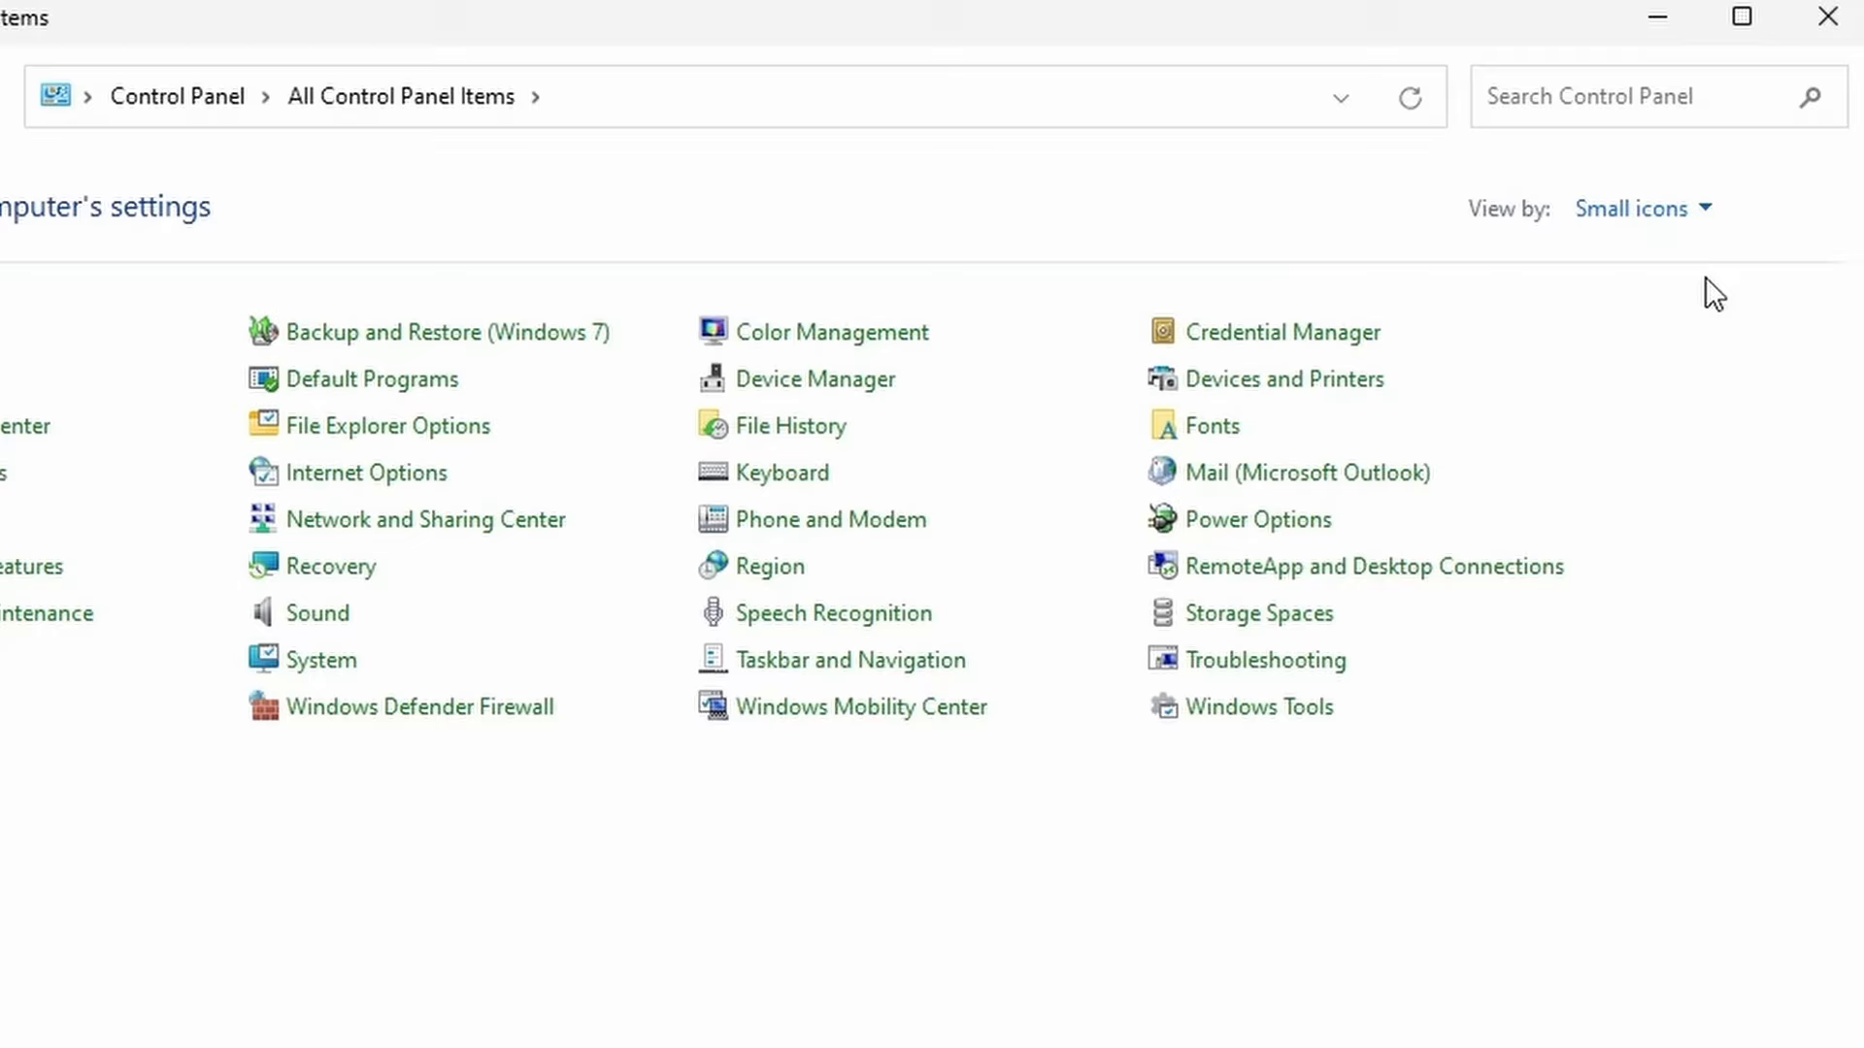
{"action": "left_click", "coordinate": [1707, 212]}
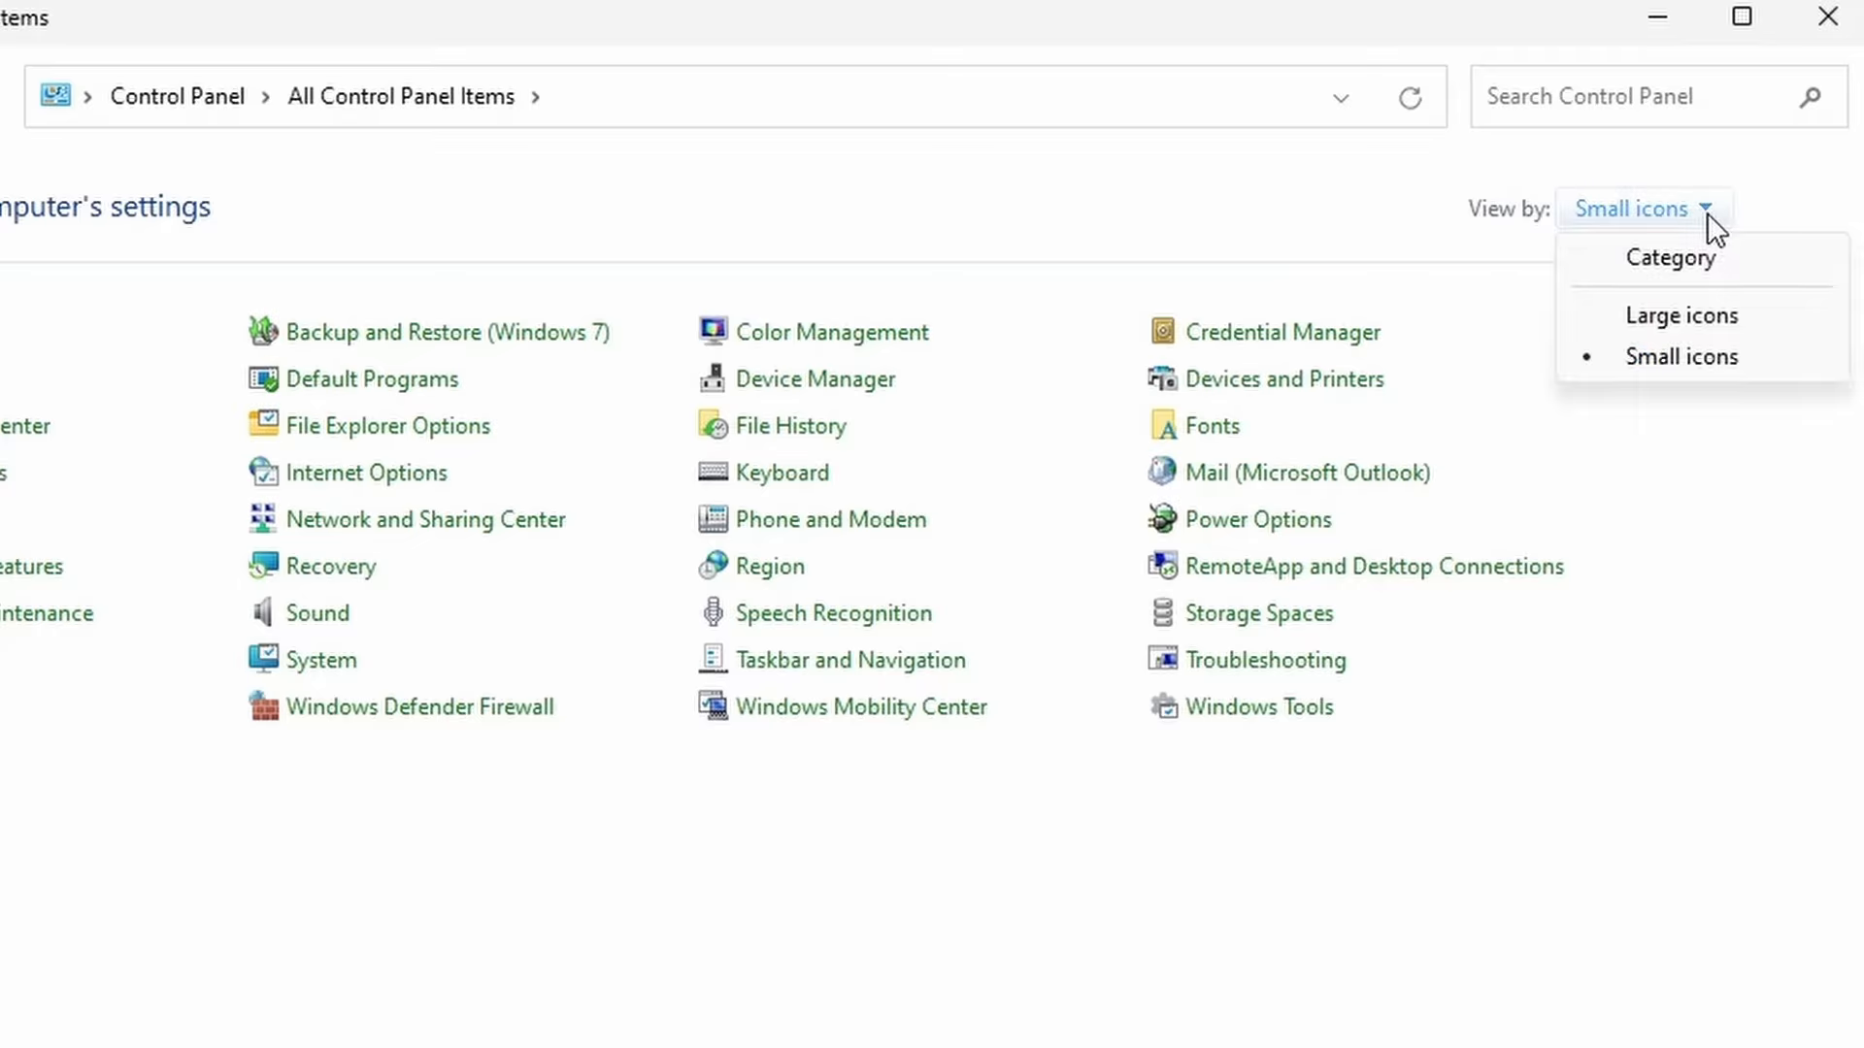
{"action": "left_click", "coordinate": [1755, 277]}
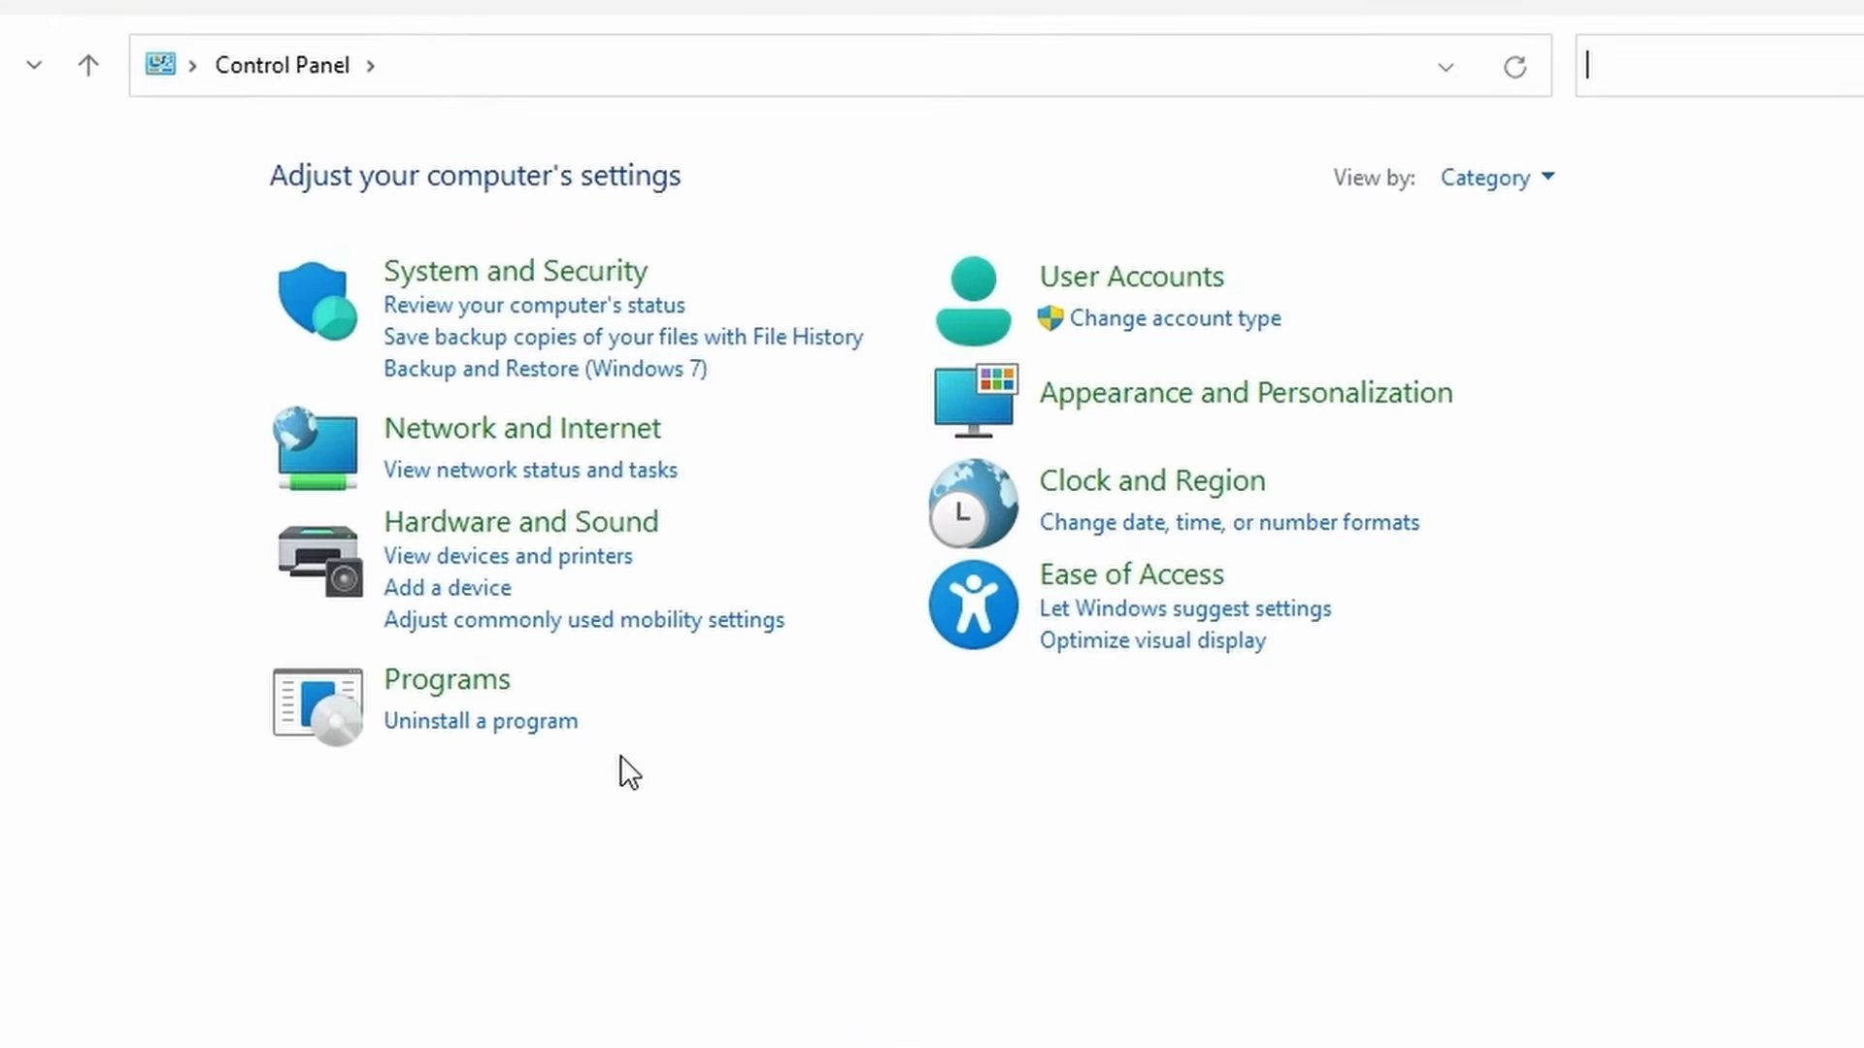
Open System Image Backup from the File History page under System and Security
{"action": "left_click", "coordinate": [553, 274]}
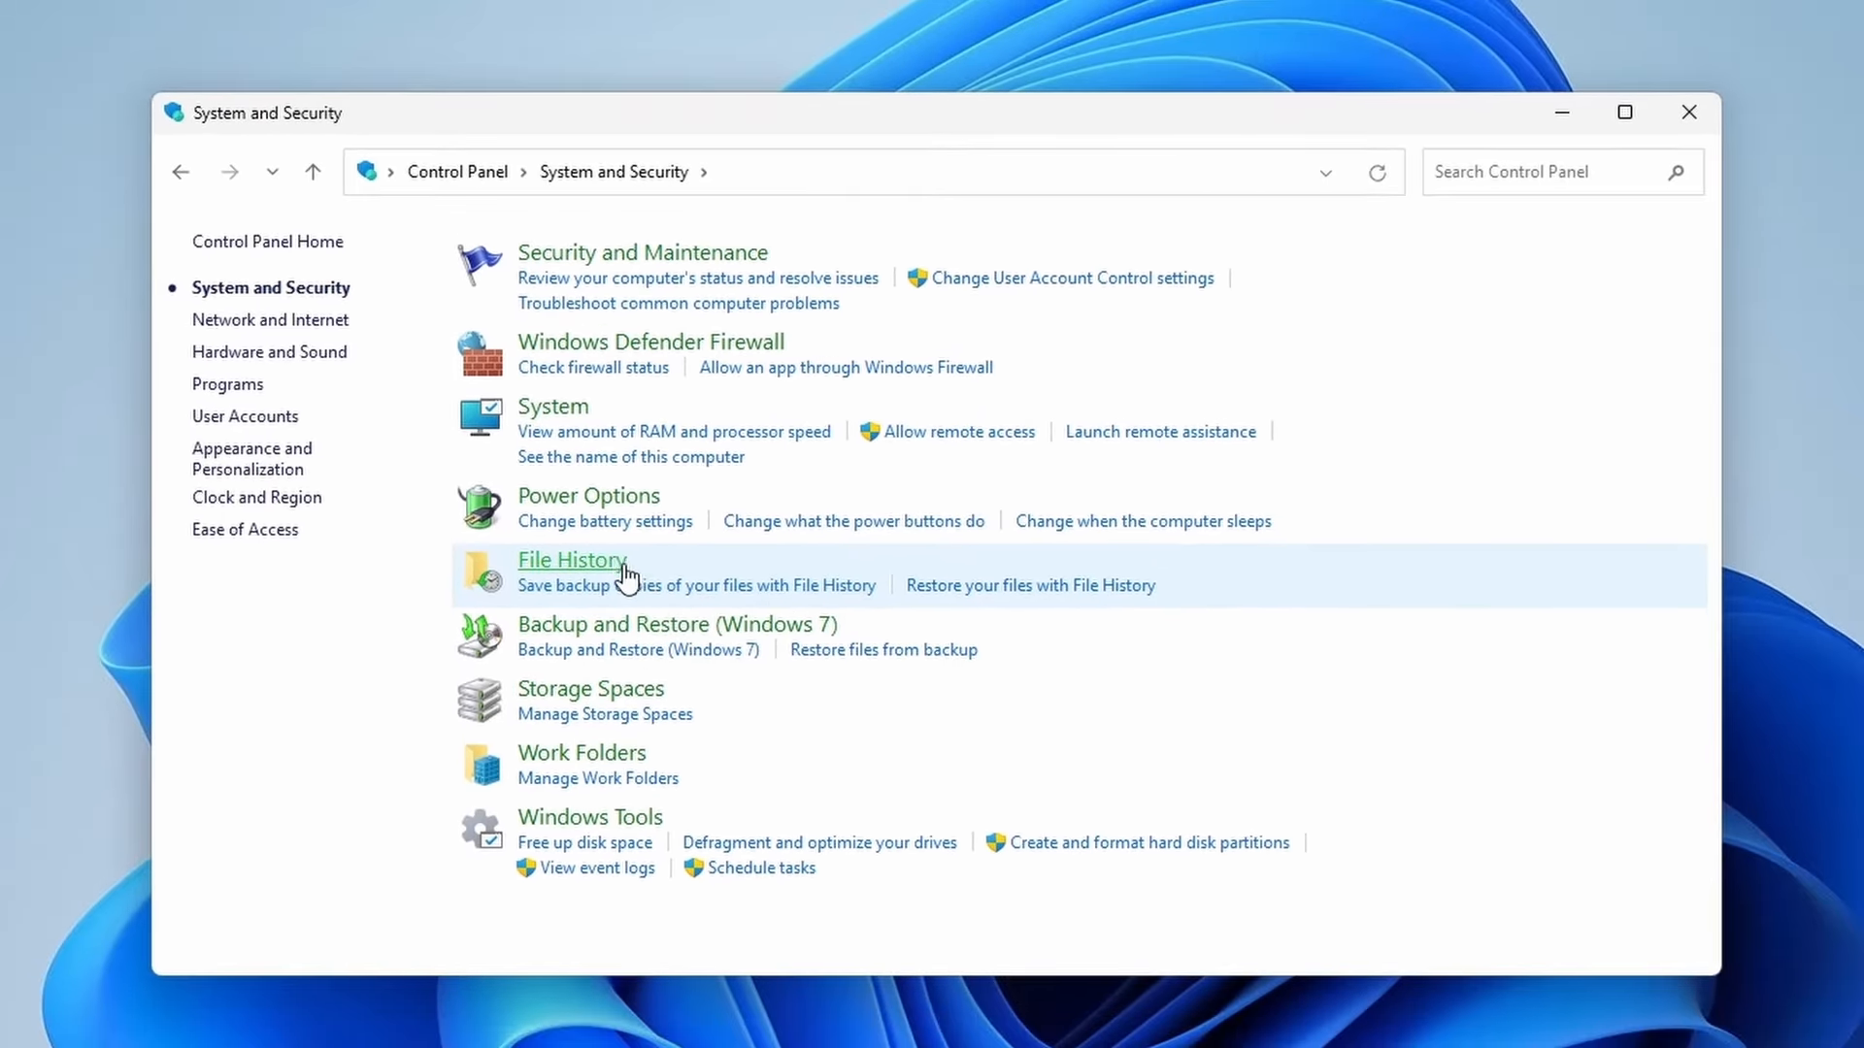
{"action": "left_click", "coordinate": [563, 568]}
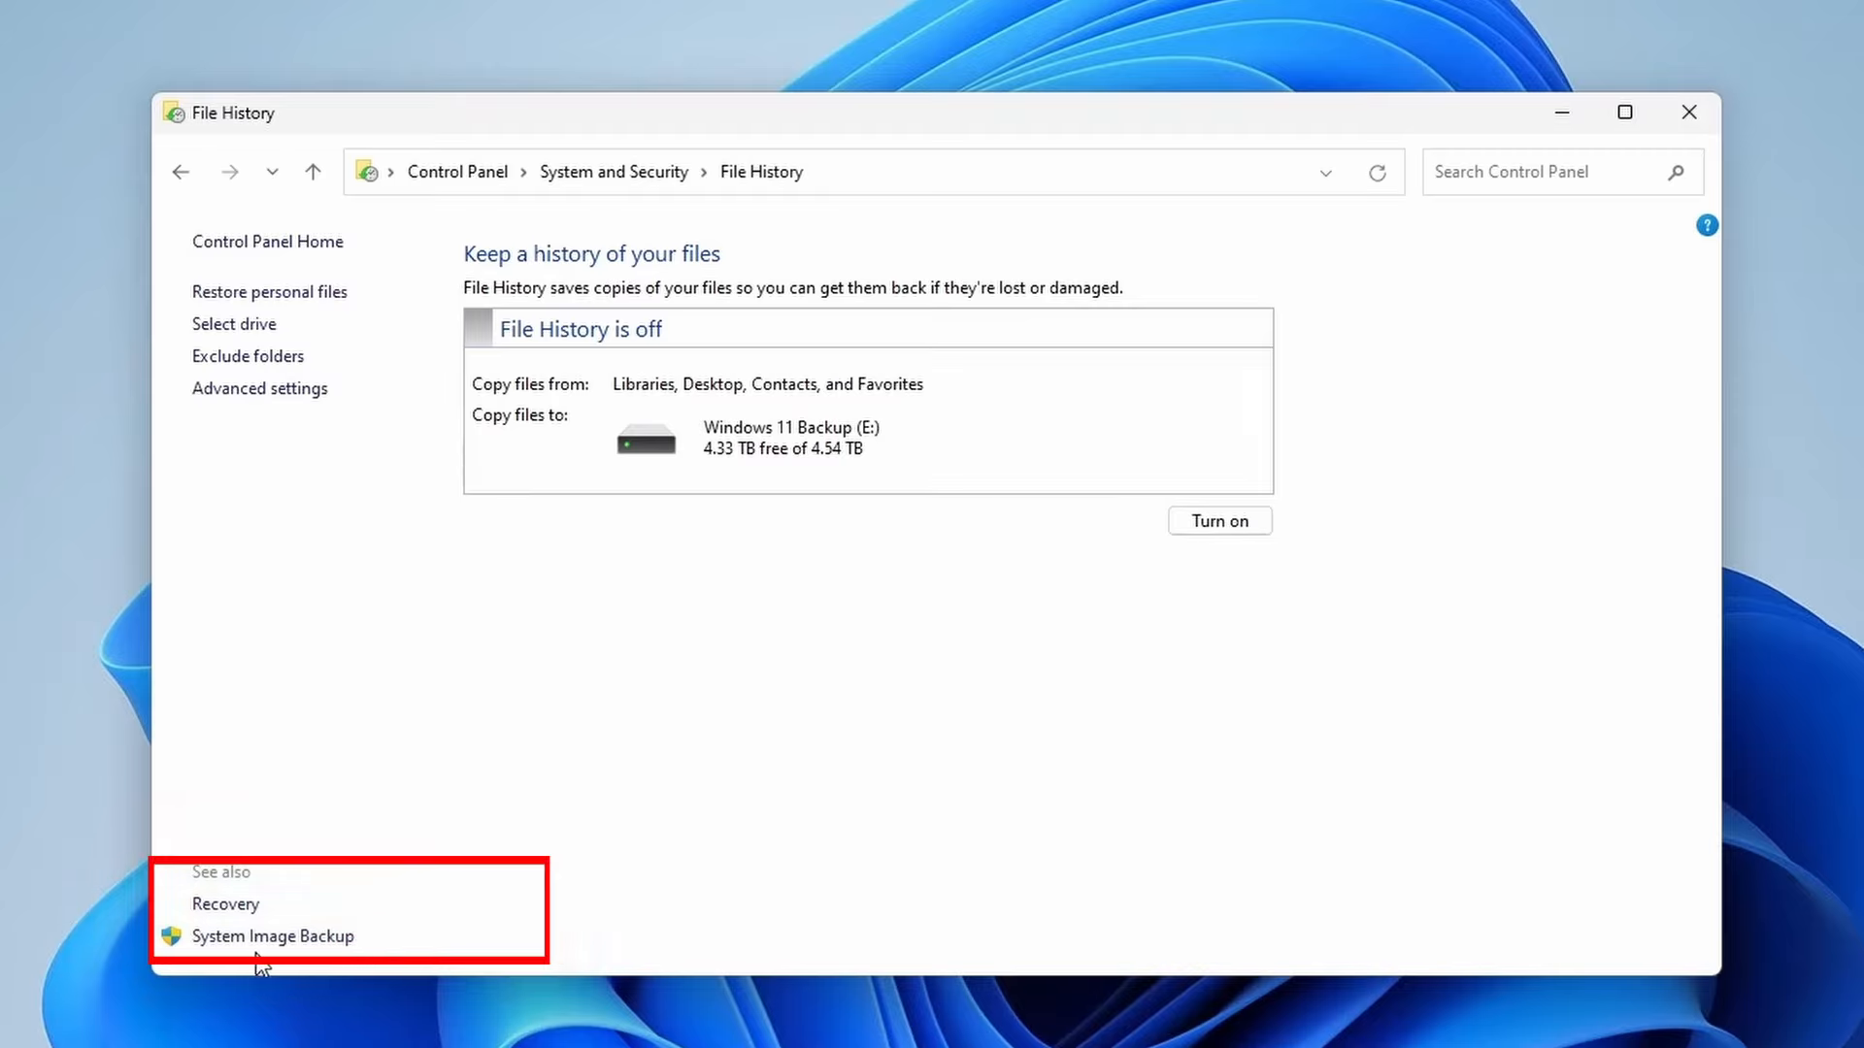
{"action": "left_click", "coordinate": [346, 942]}
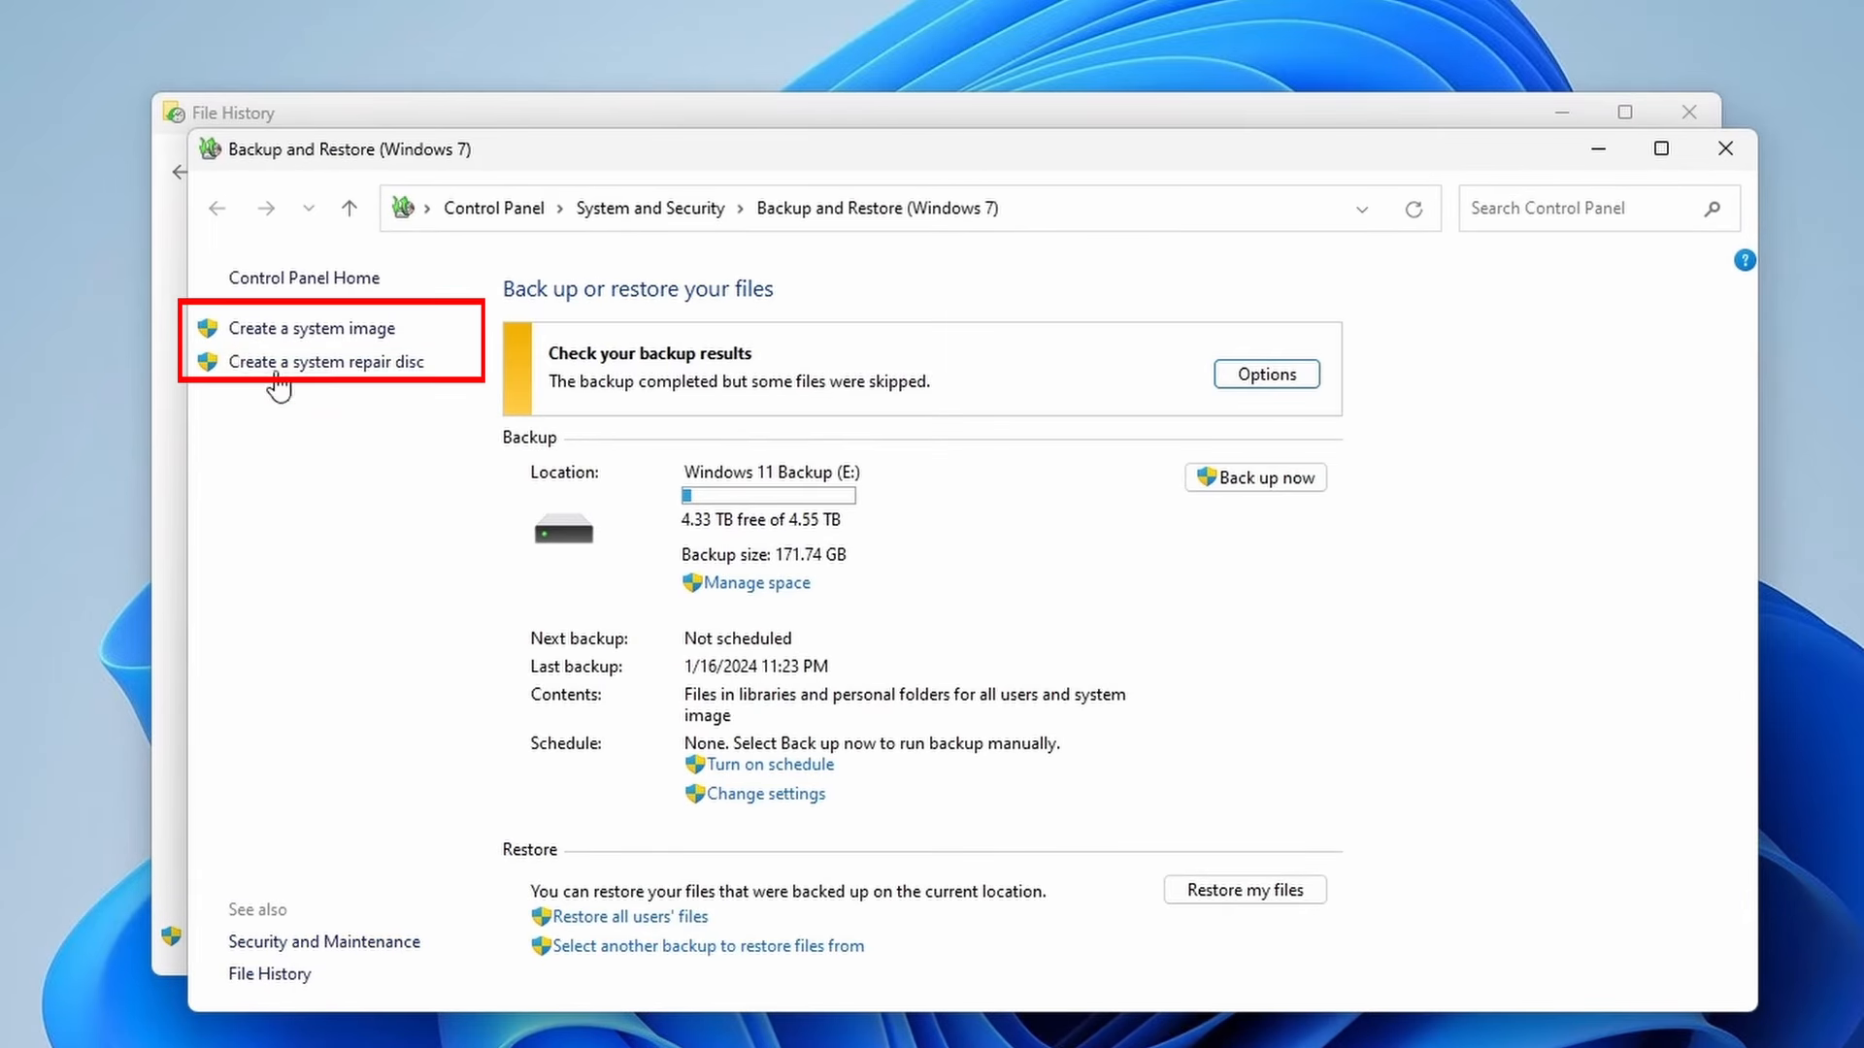
Create a system image on the Windows 11 Backup (E:) hard disk with the default drives included, and start the backup
{"action": "left_click", "coordinate": [368, 332]}
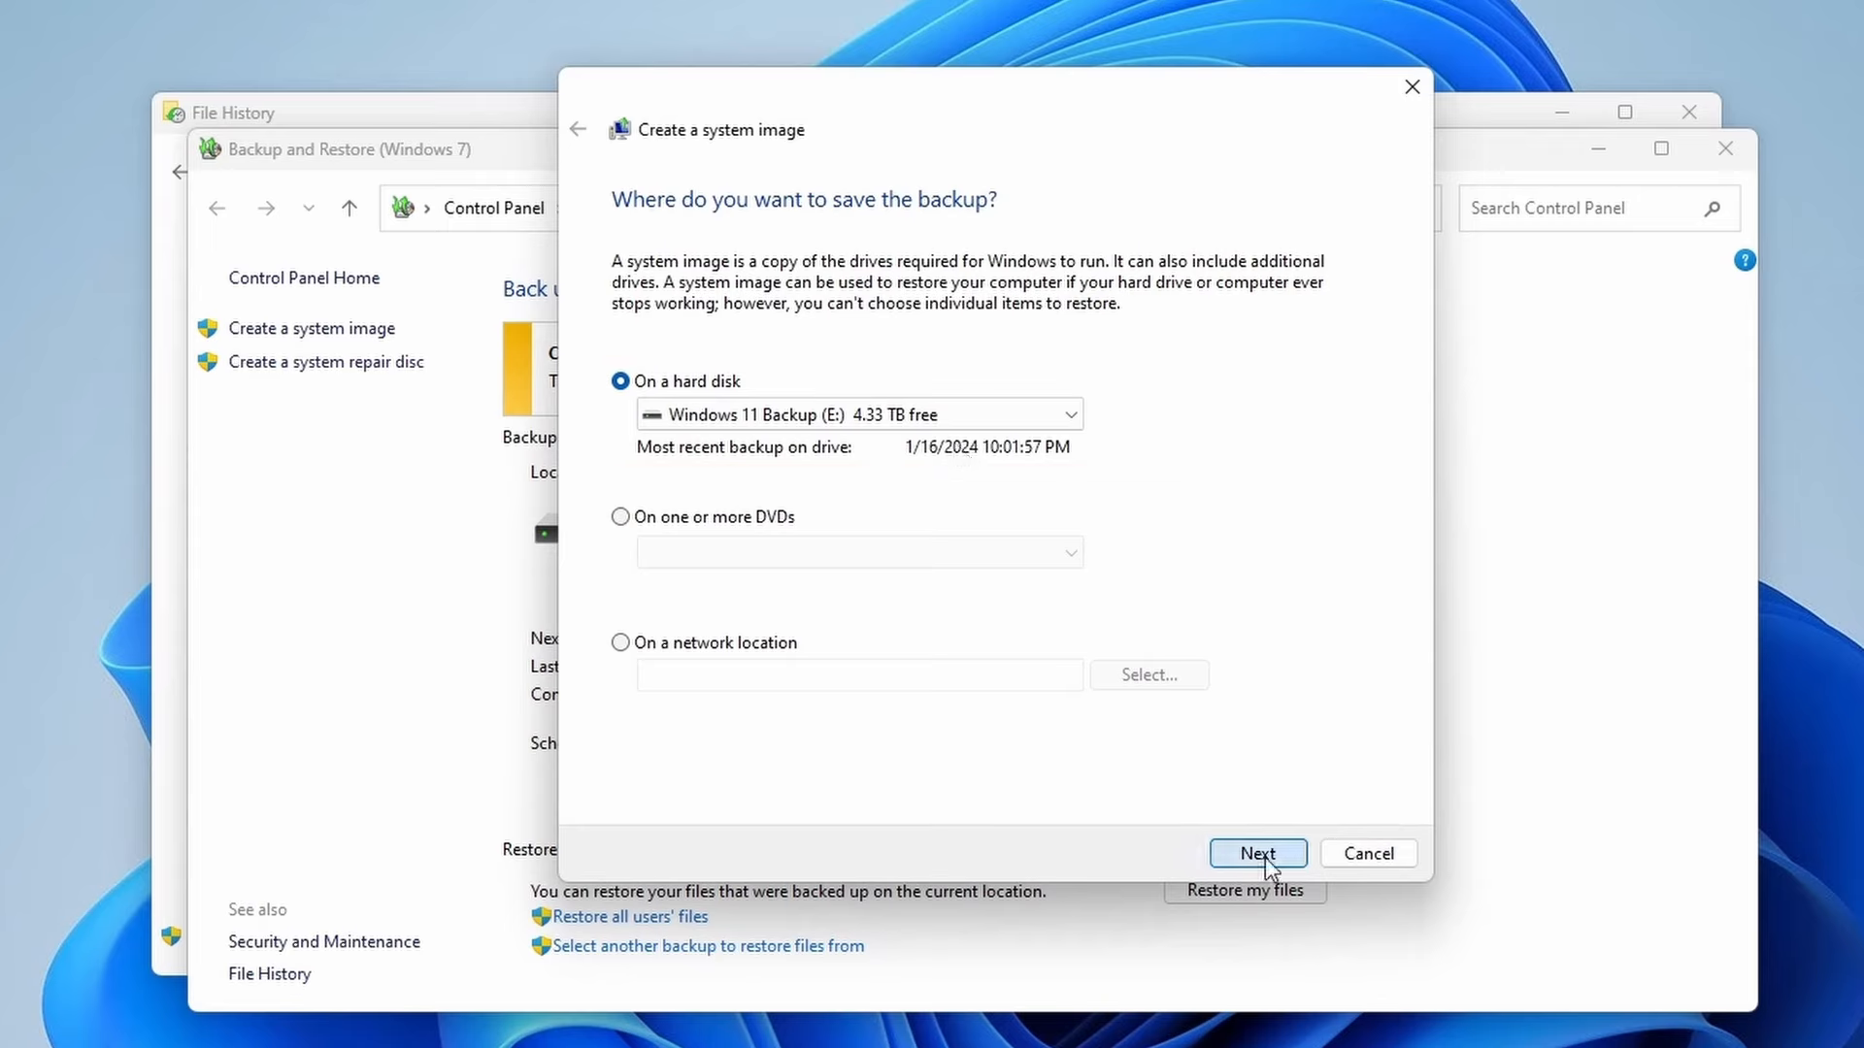
{"action": "left_click", "coordinate": [1263, 856]}
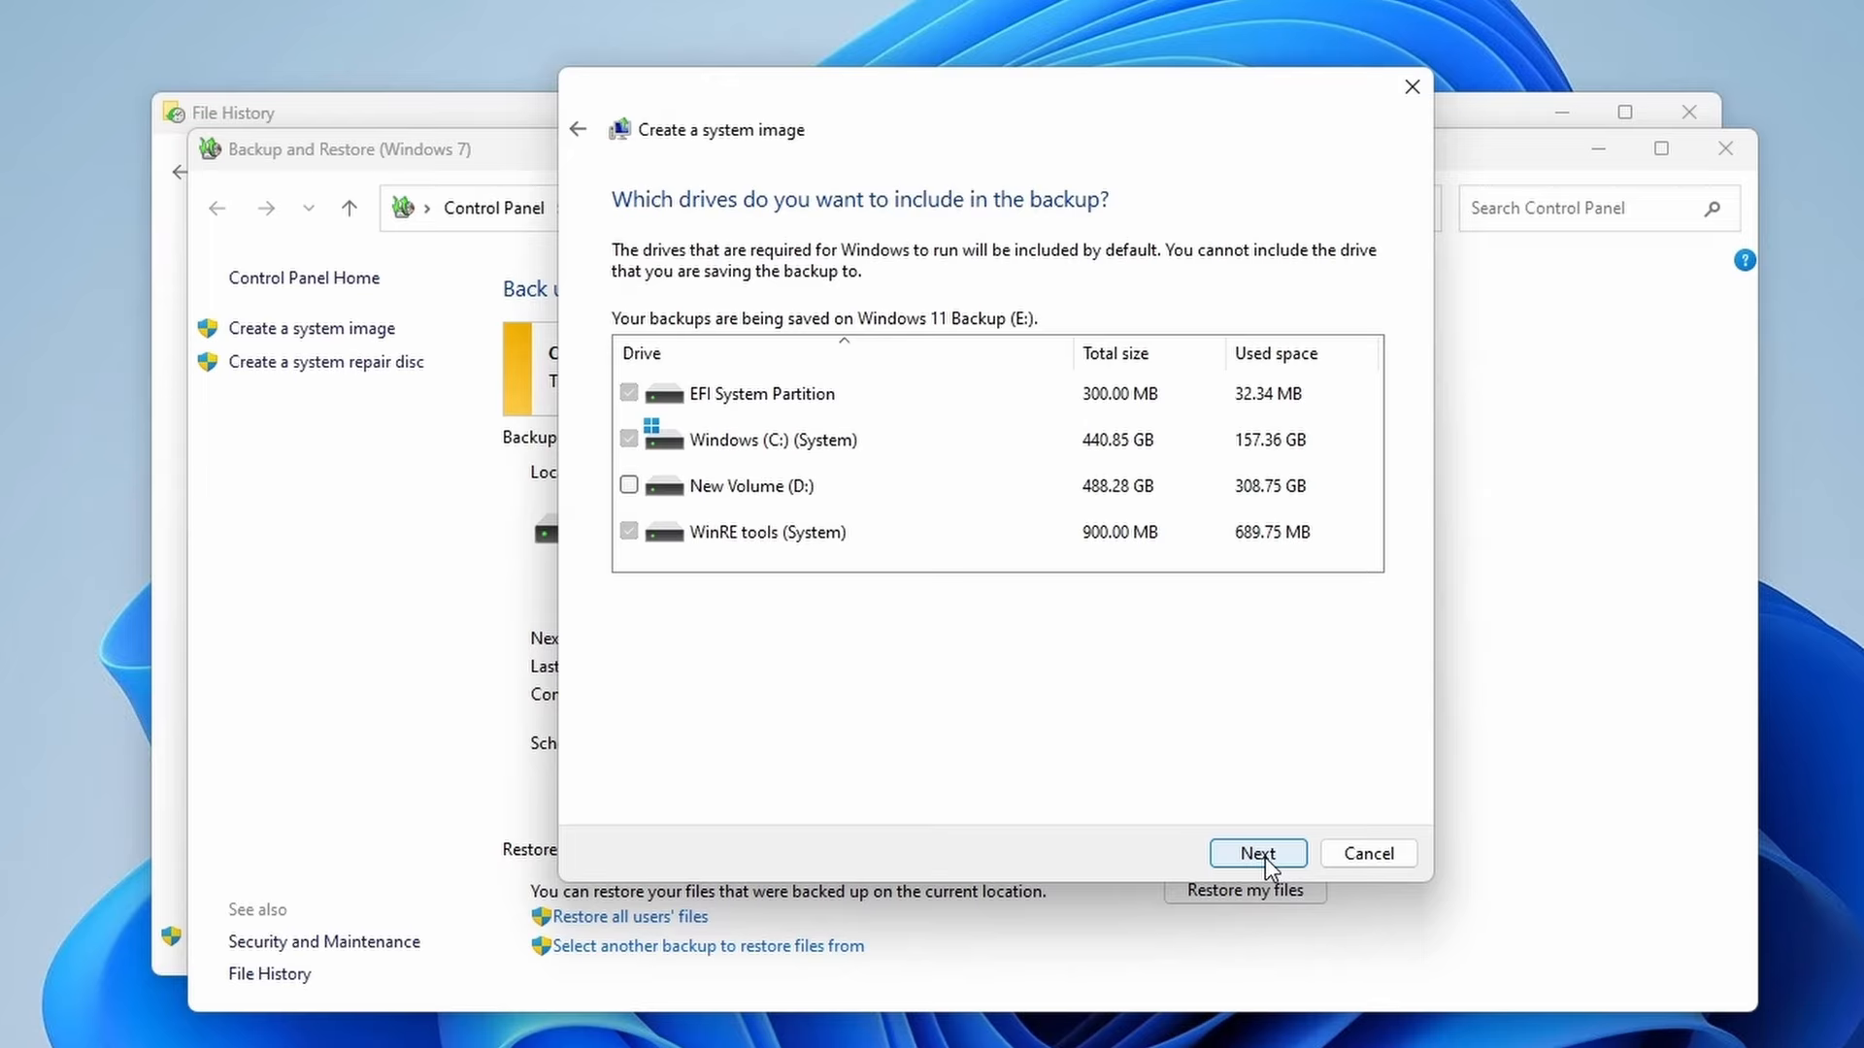
{"action": "left_click", "coordinate": [1255, 858]}
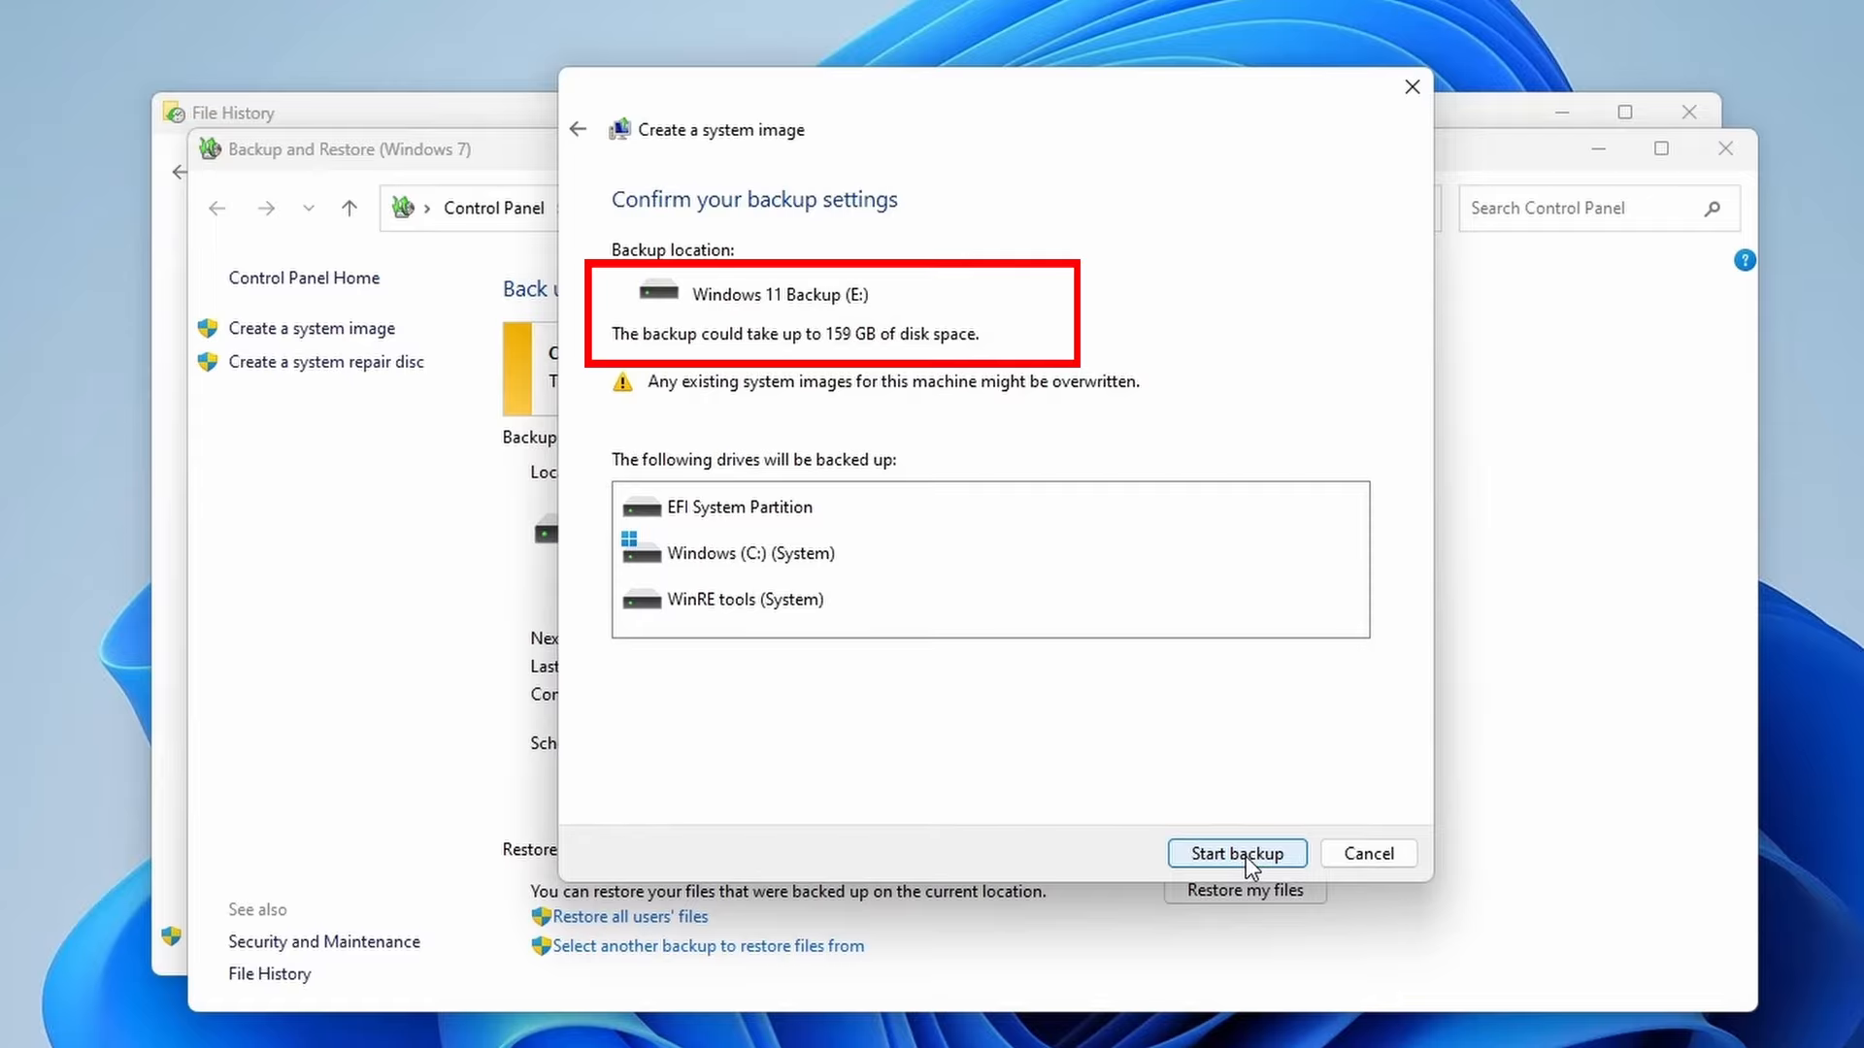
{"action": "left_click", "coordinate": [1233, 854]}
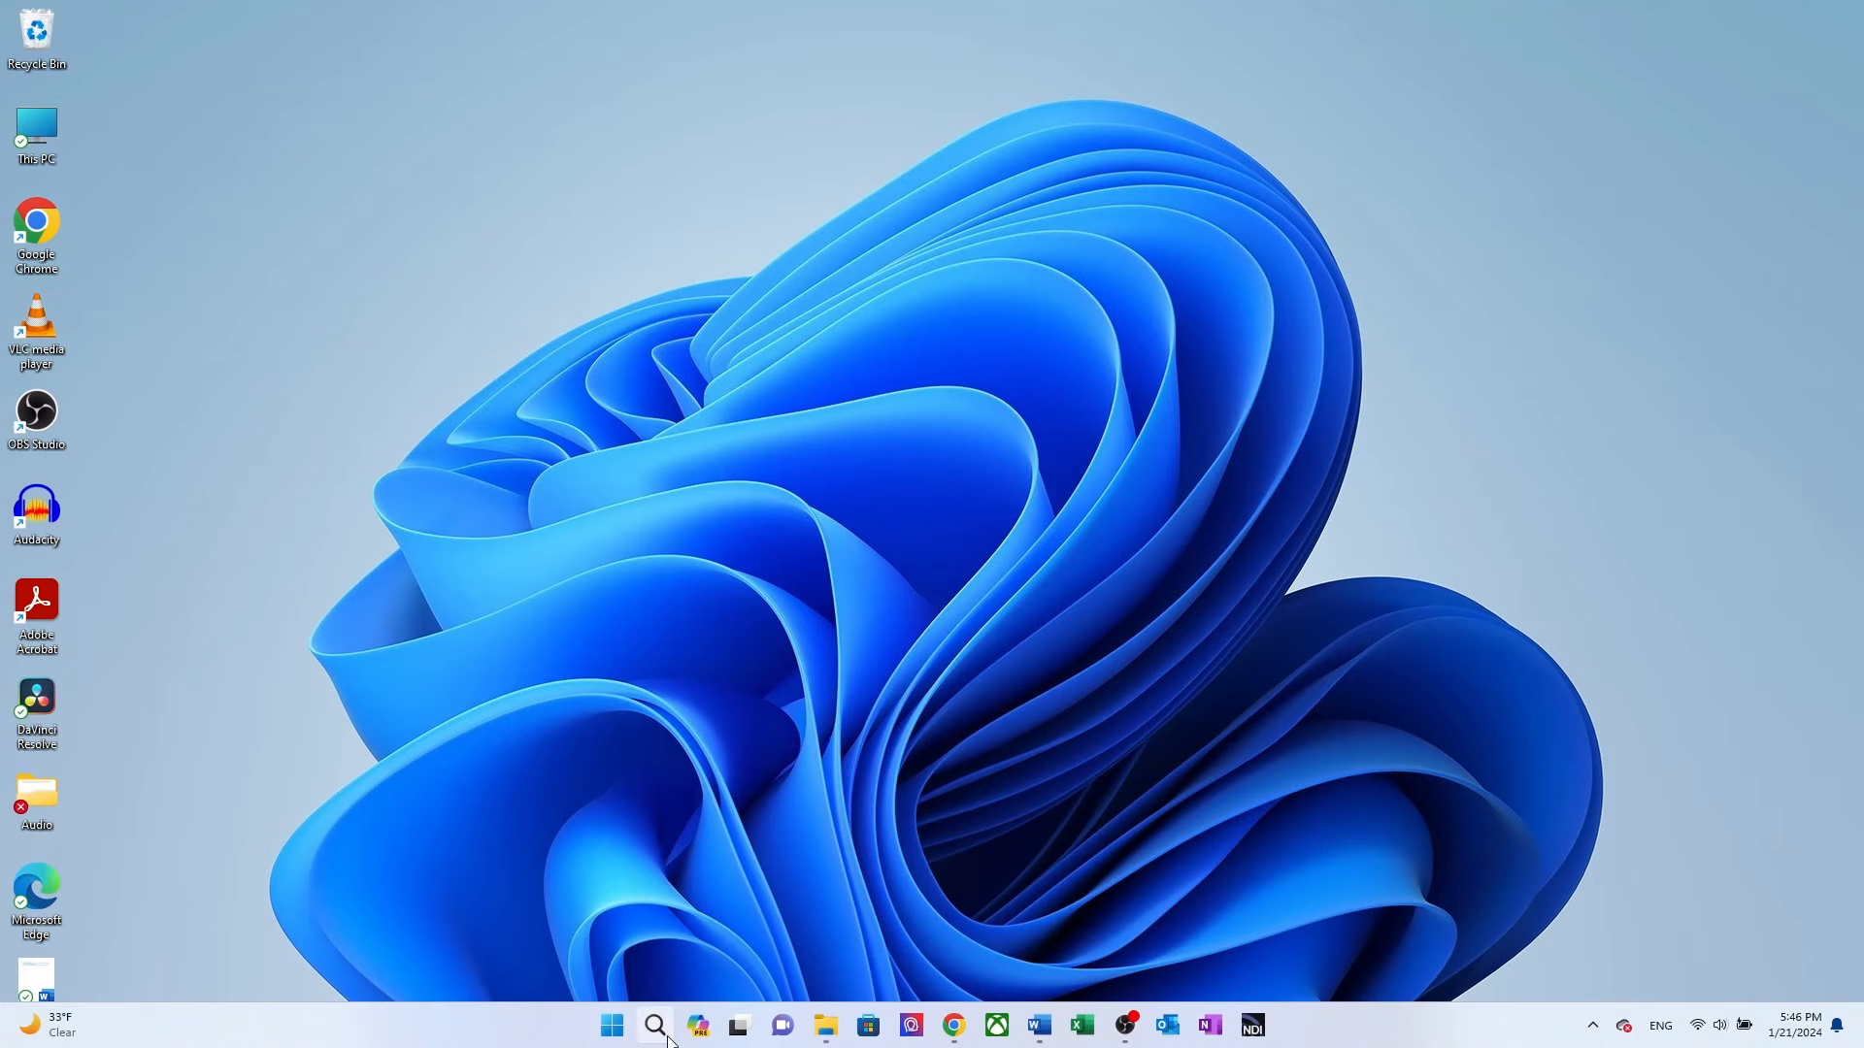
Open the Windows recovery options and restart the PC into Advanced startup
{"action": "left_click", "coordinate": [668, 1037]}
{"action": "type", "text": "rec"}
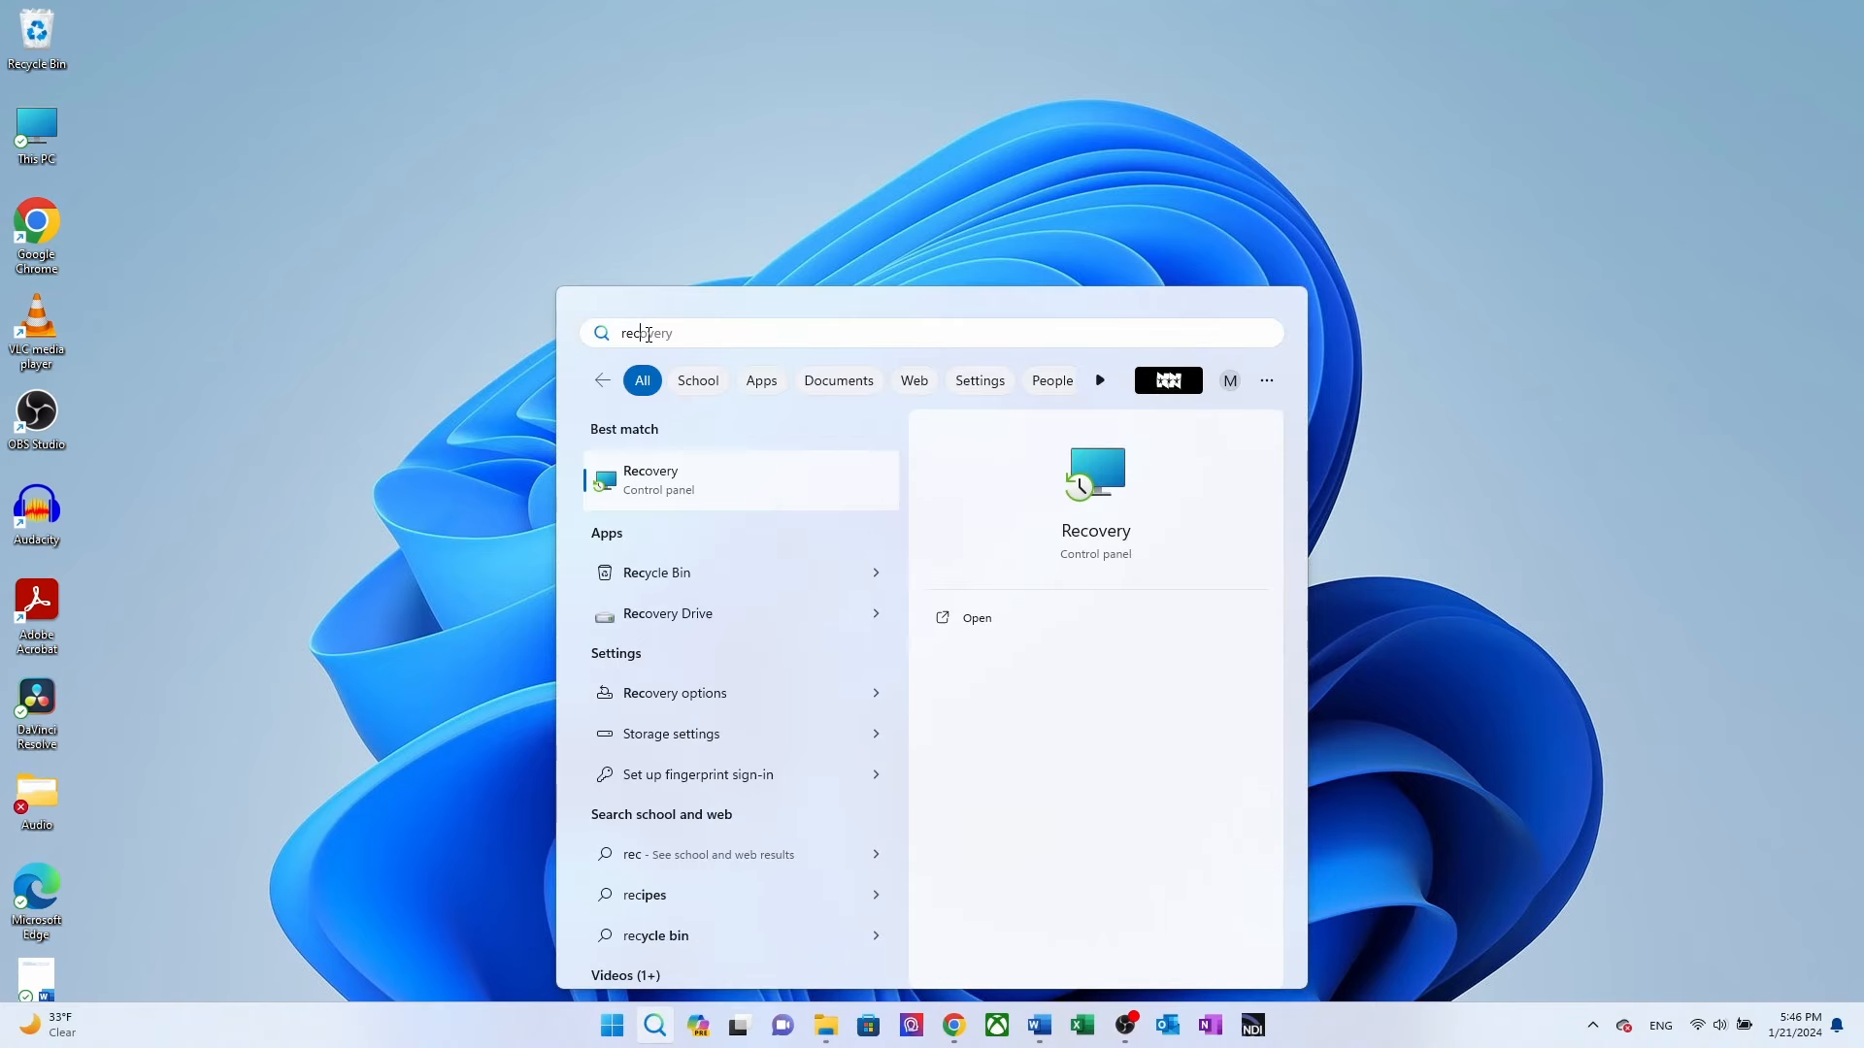
{"action": "type", "text": "overy opt"}
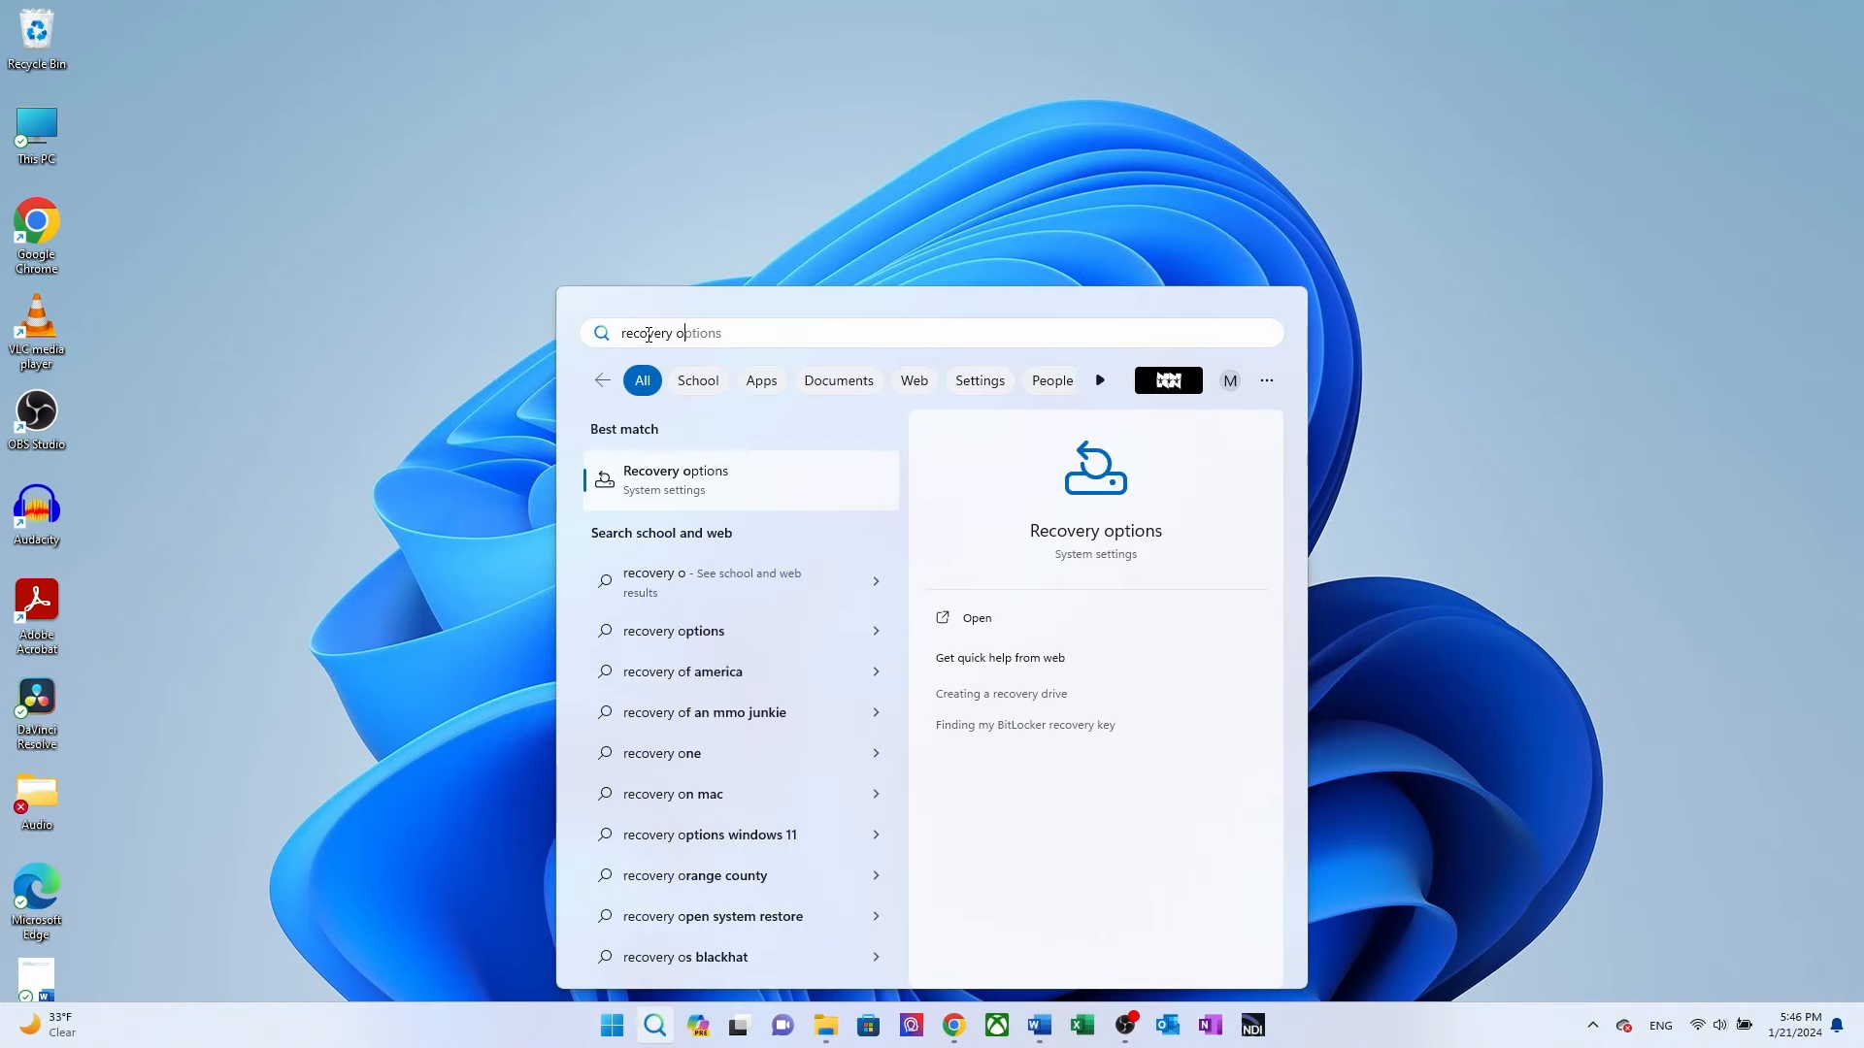
{"action": "left_click", "coordinate": [662, 471]}
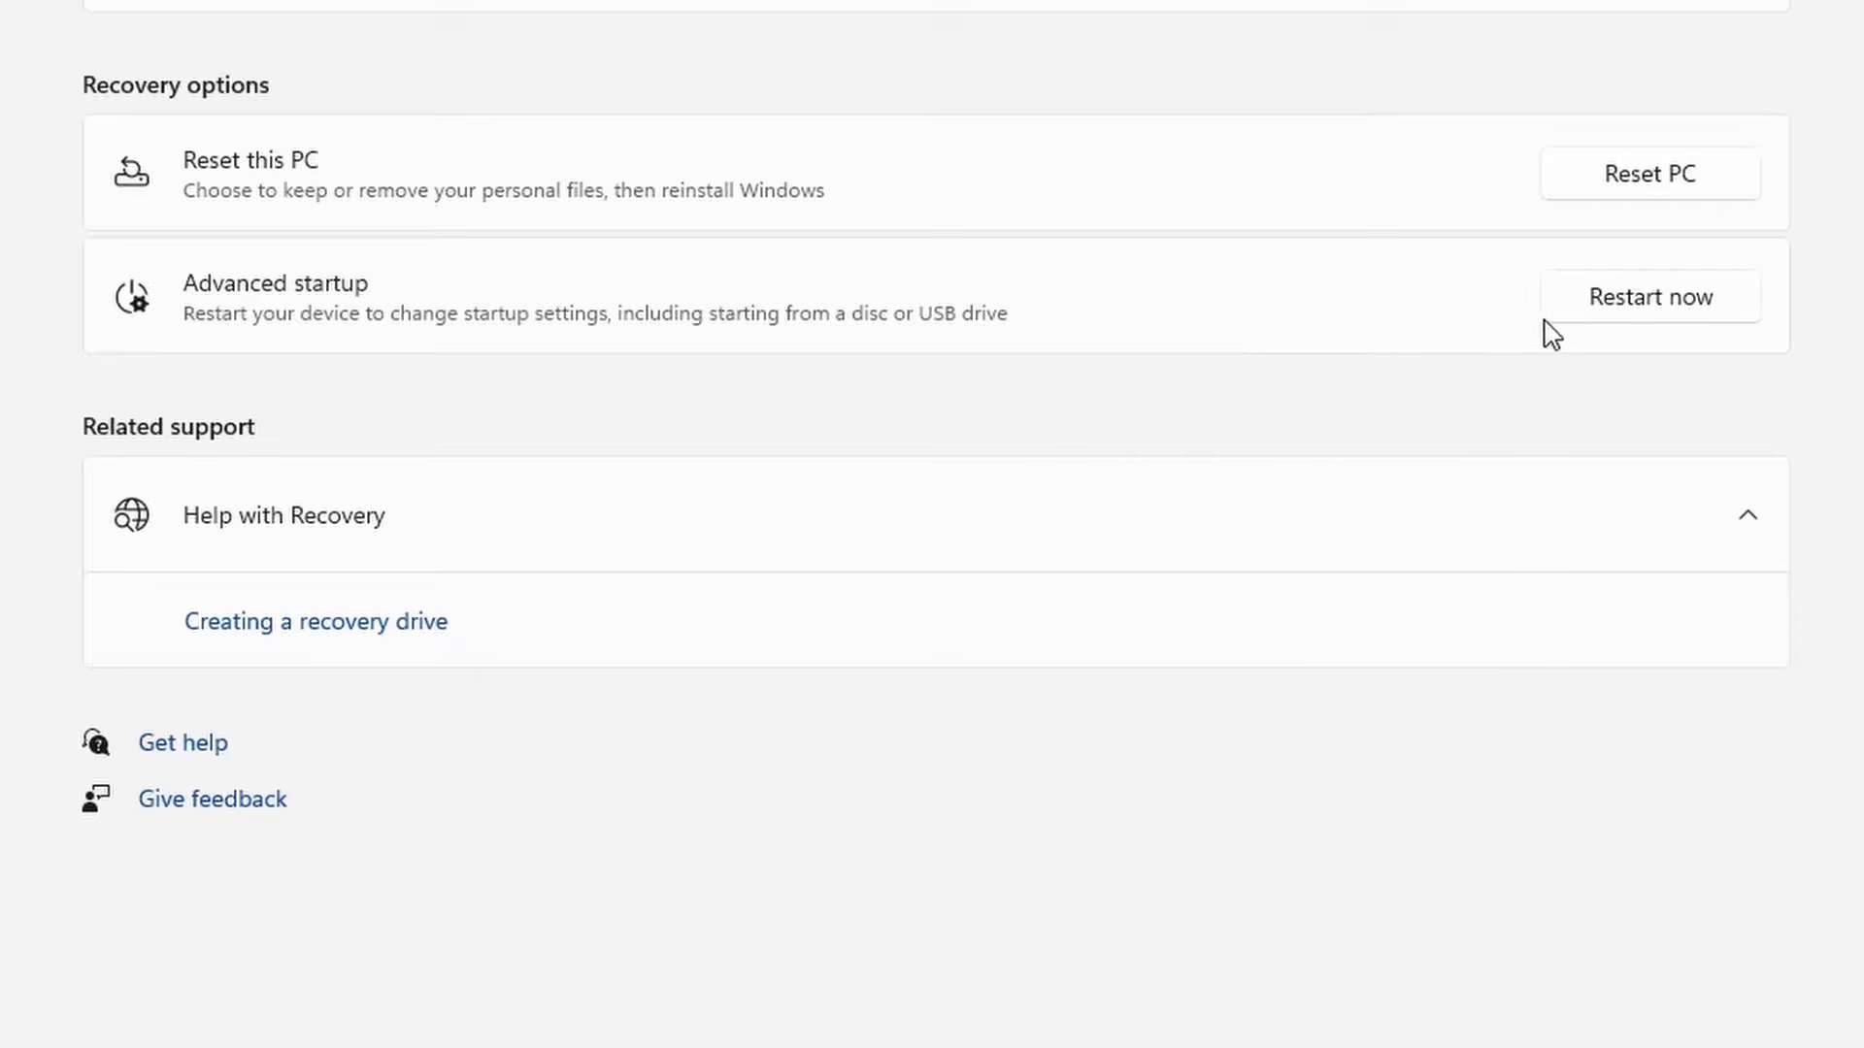
{"action": "left_click", "coordinate": [1580, 308]}
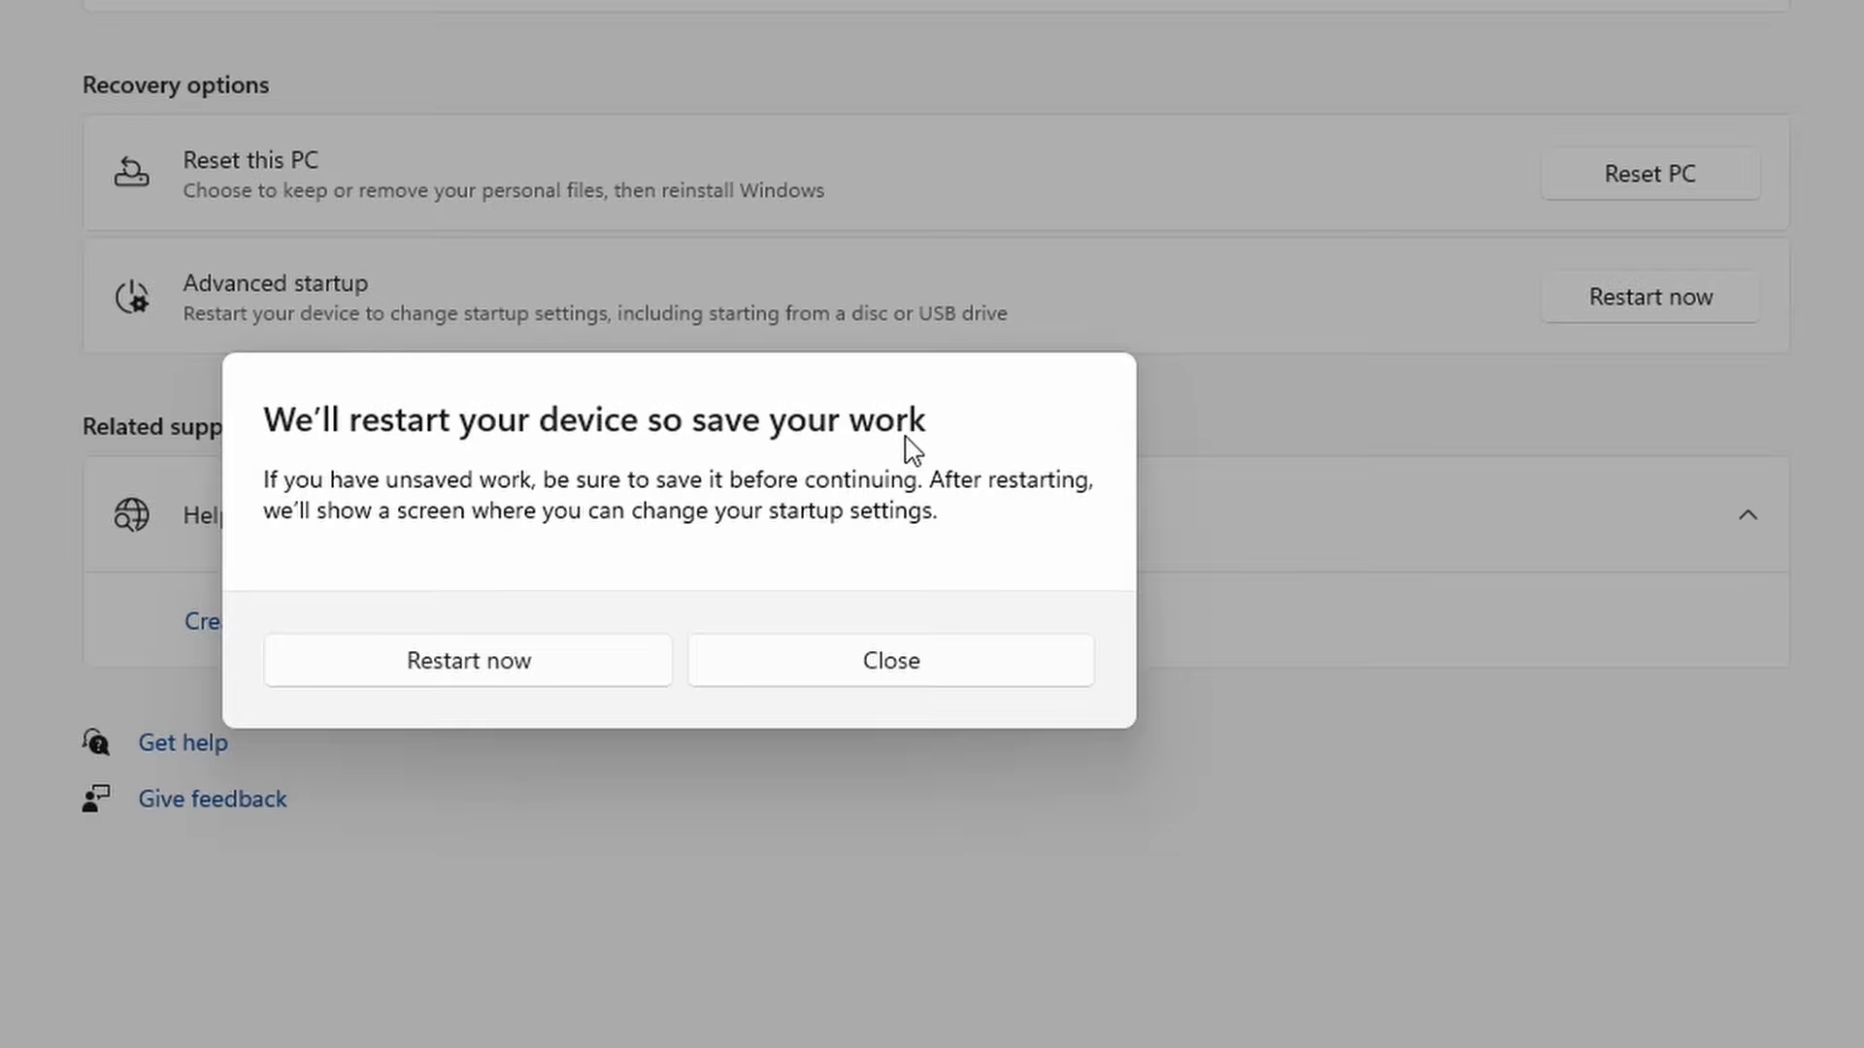
{"action": "left_click", "coordinate": [585, 668]}
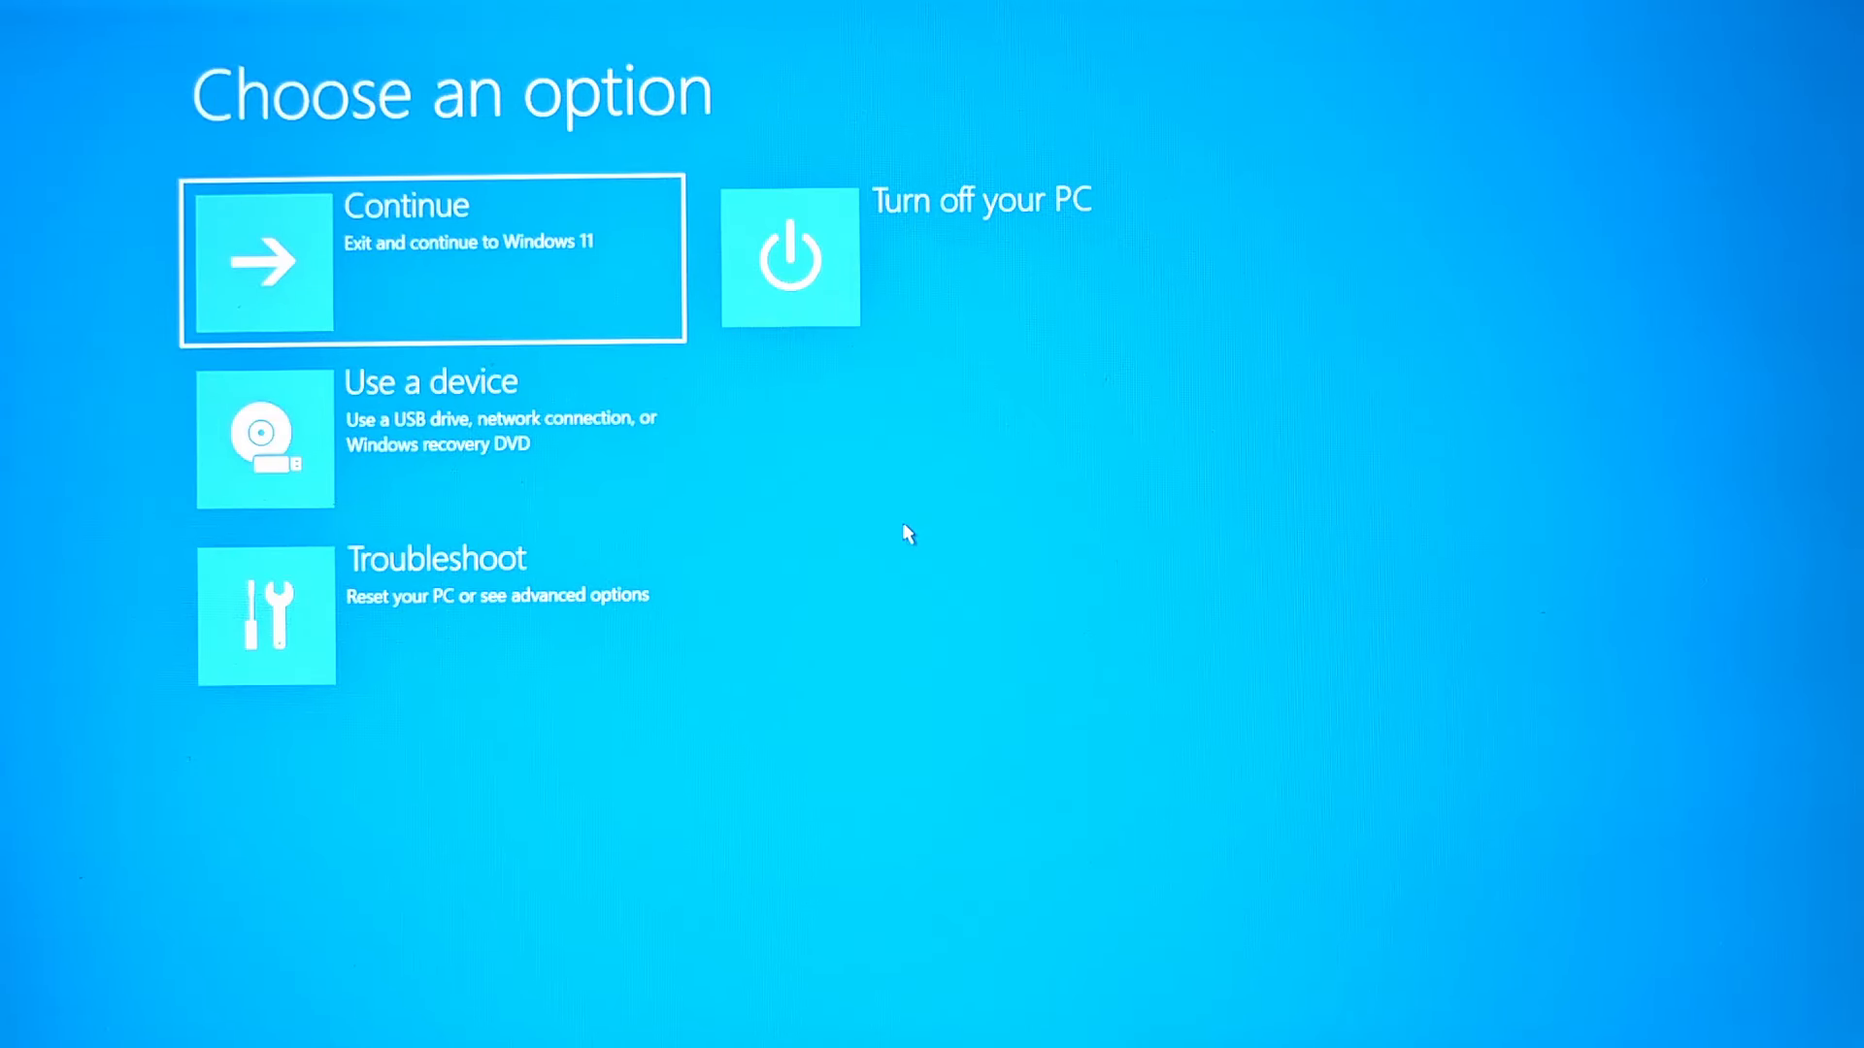
Open System Restore from the advanced troubleshooting options of the recovery environment
{"action": "left_click", "coordinate": [252, 592]}
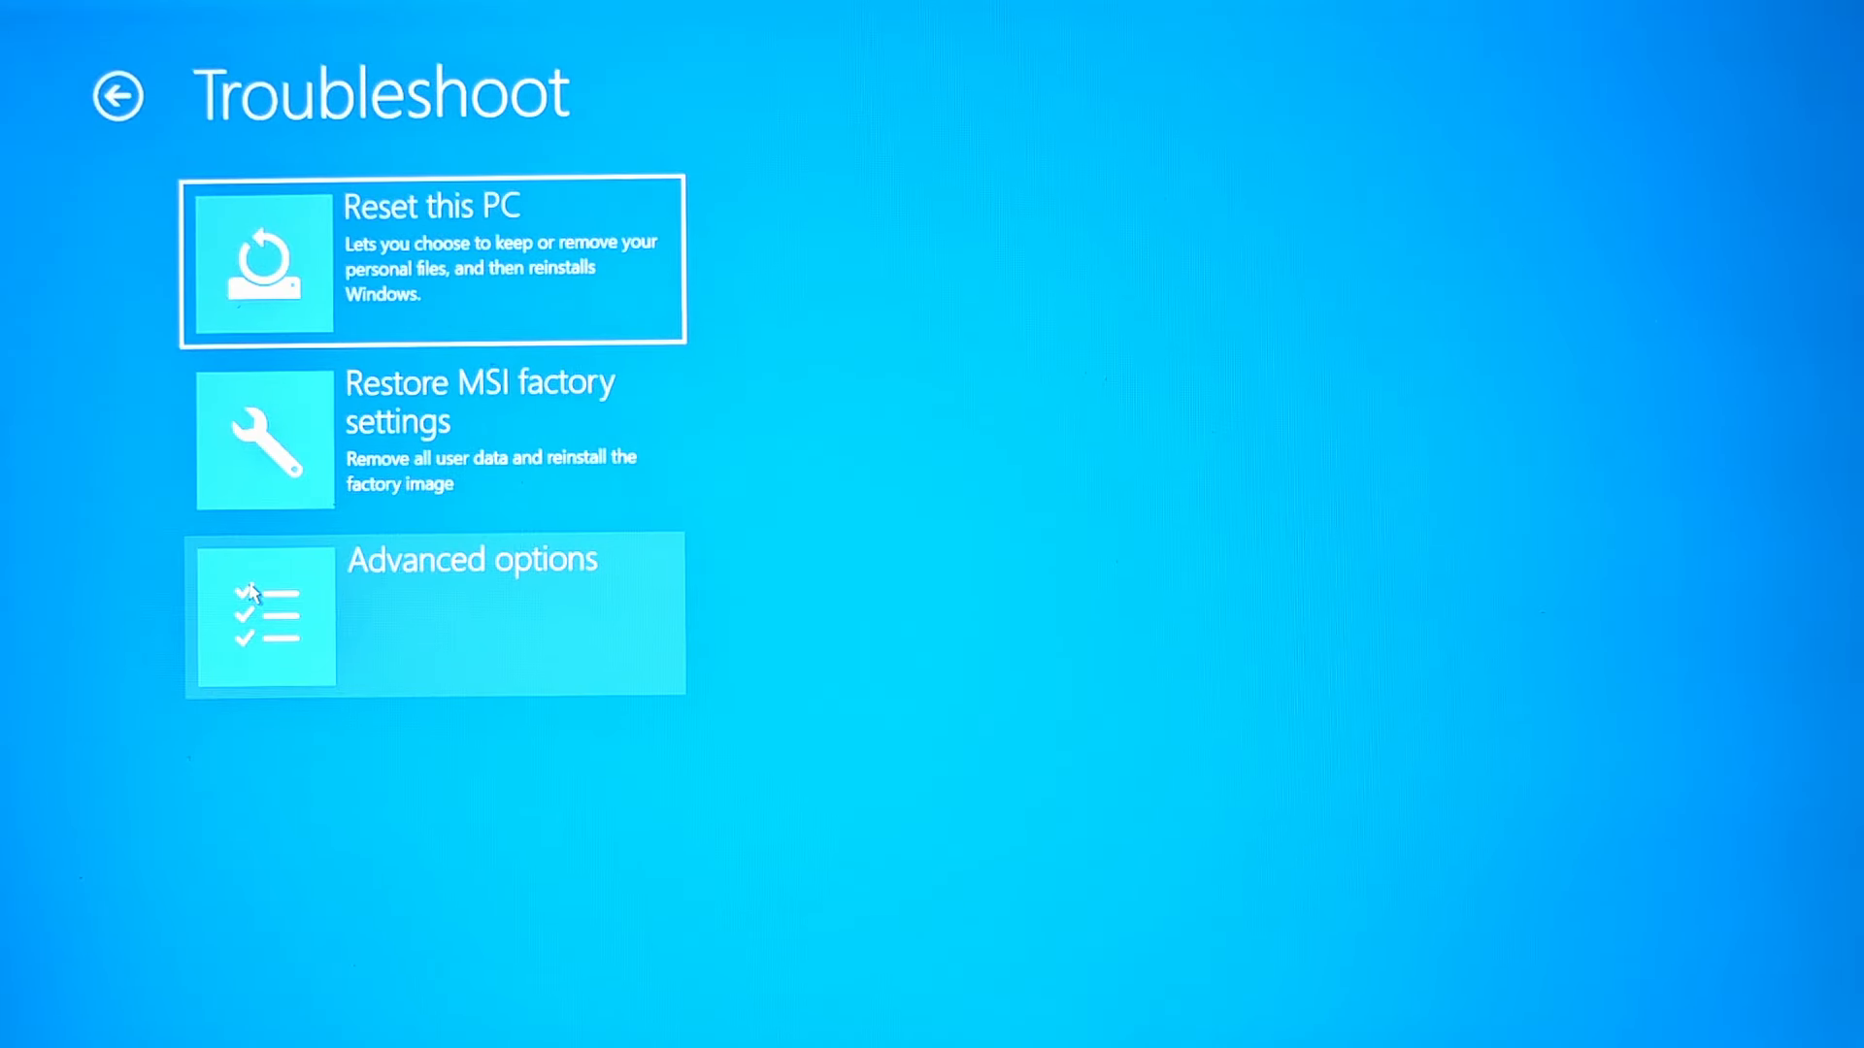
{"action": "left_click", "coordinate": [251, 591]}
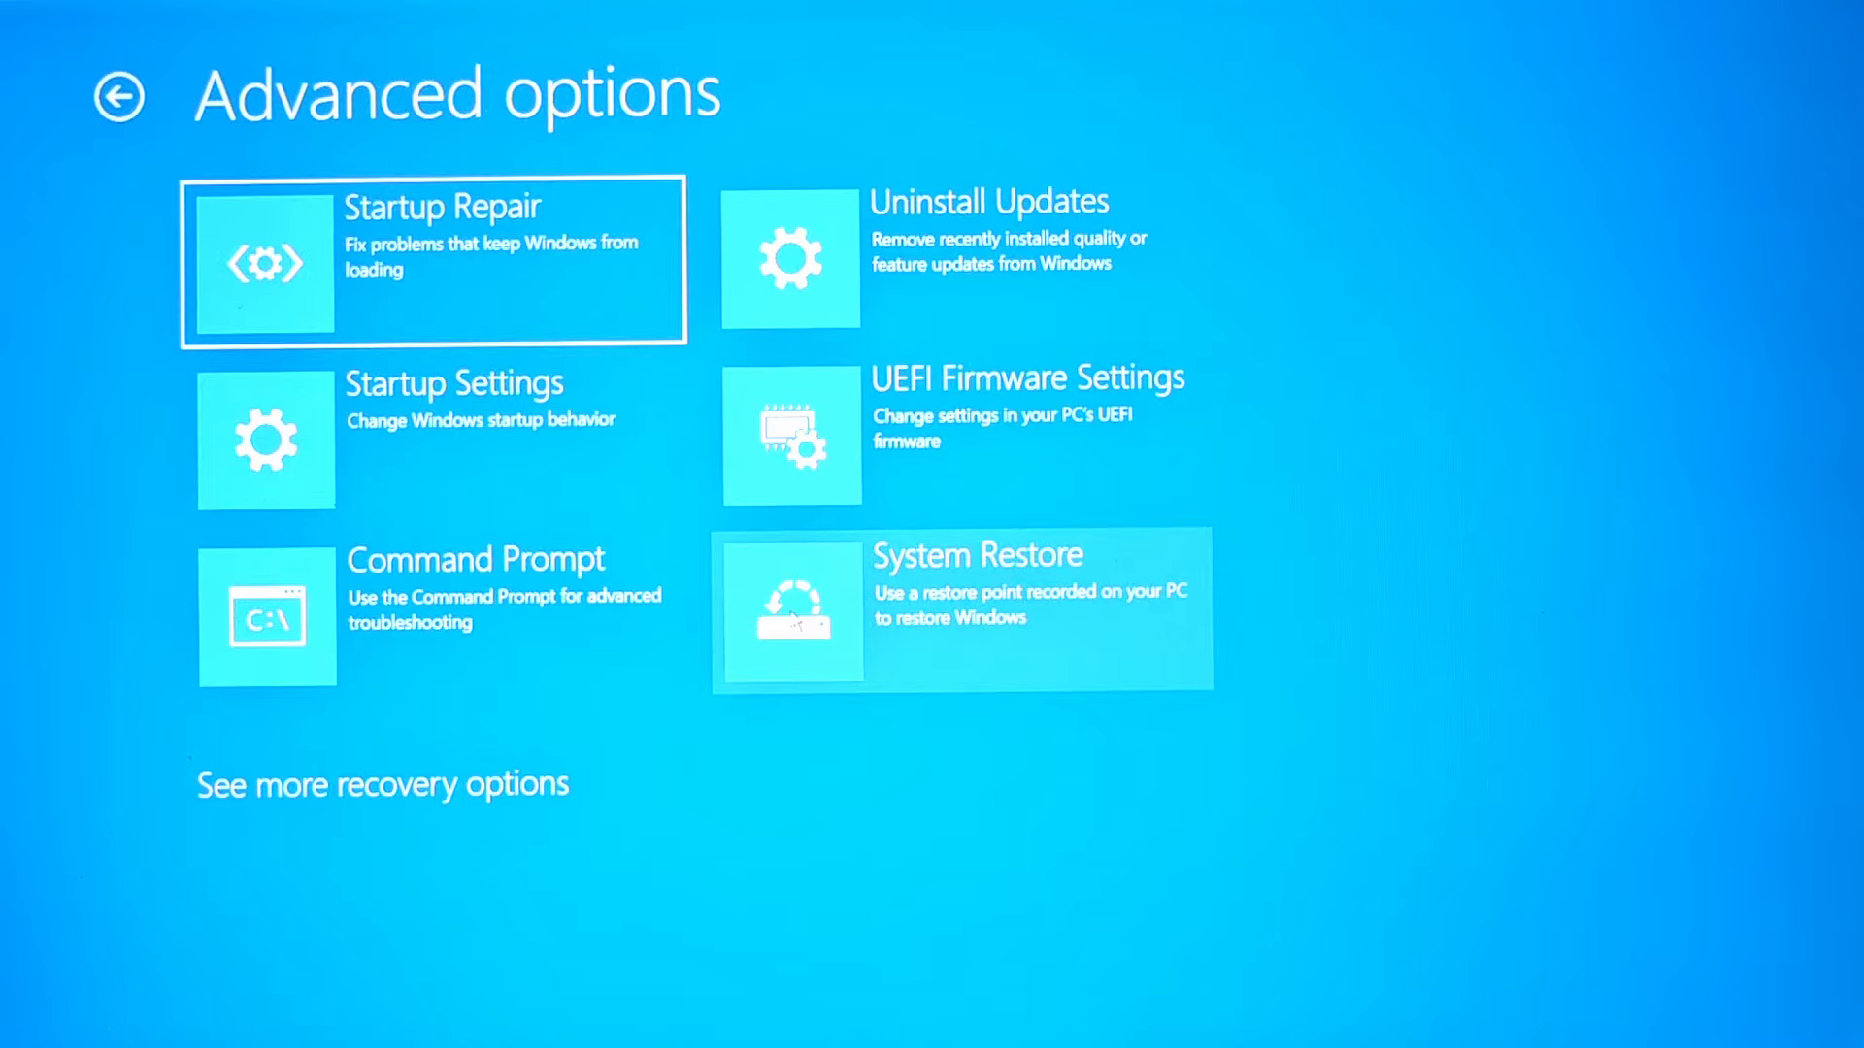
{"action": "left_click", "coordinate": [792, 619]}
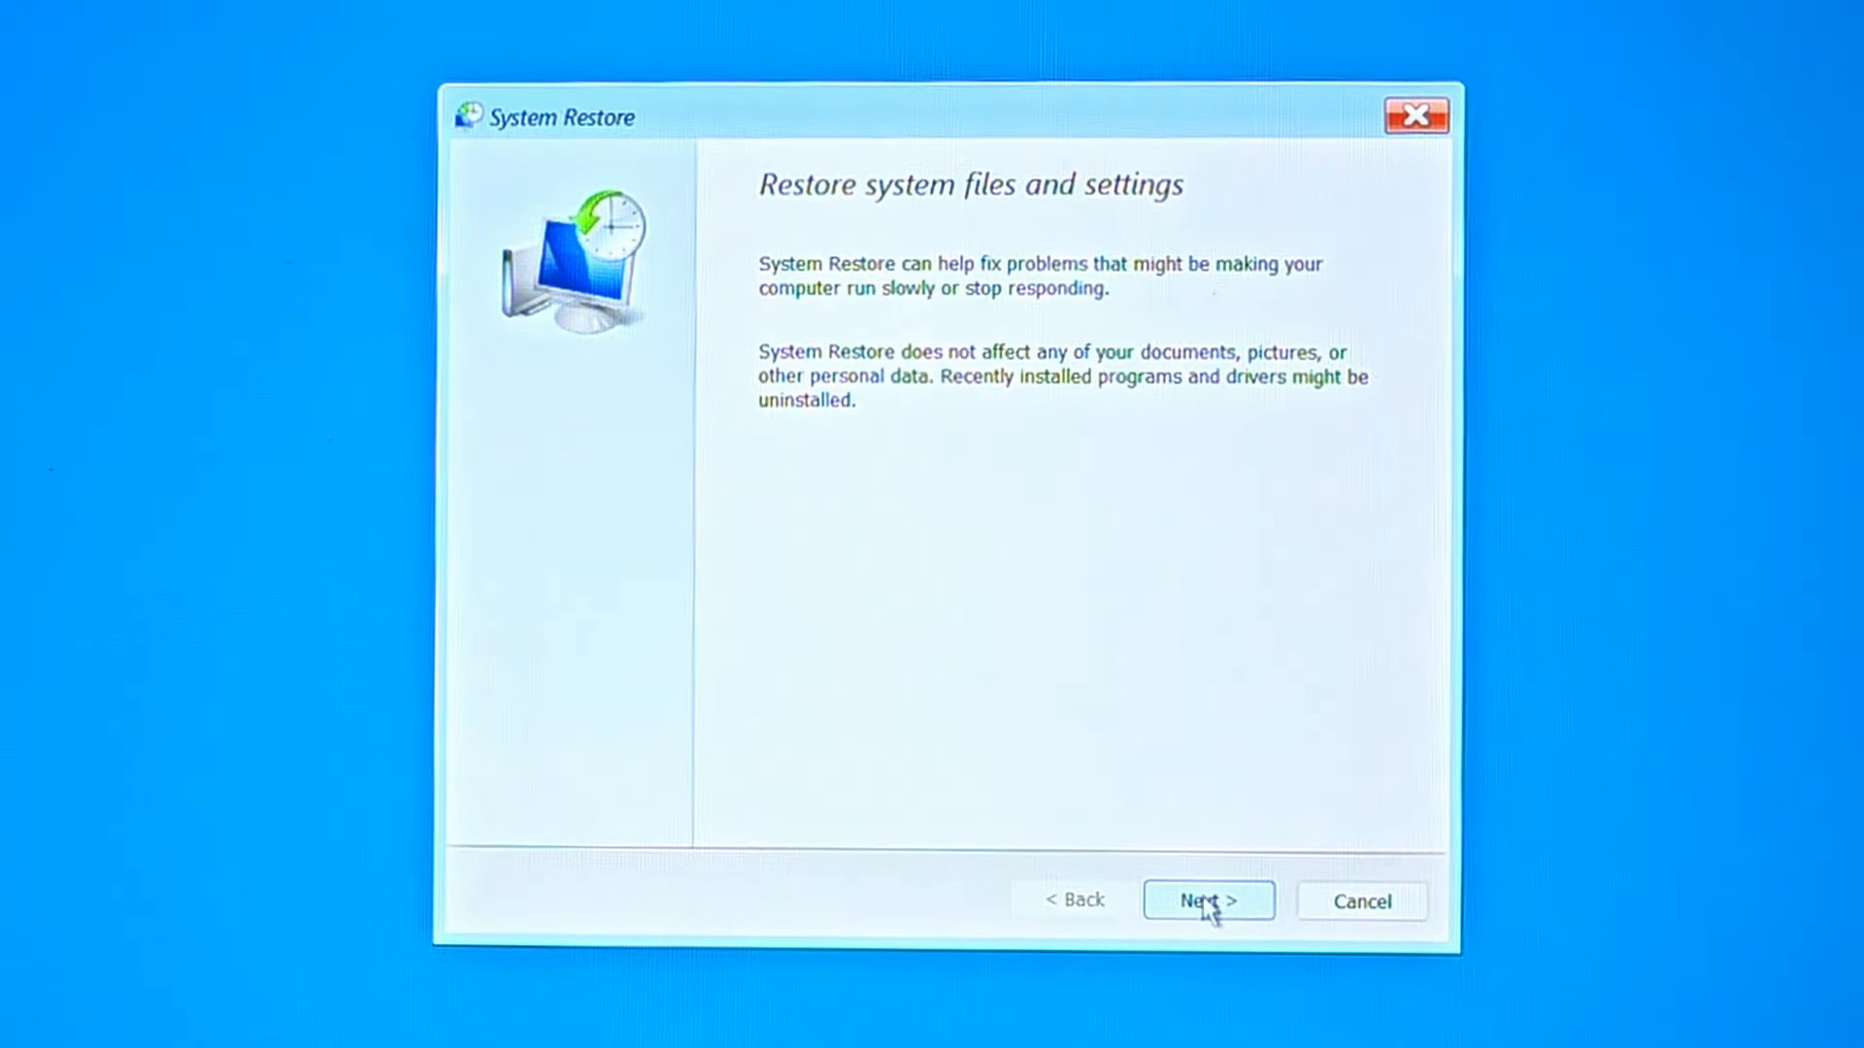
Select the 1/20/2024 4:08:04 PM System Image Restore Point and proceed to the restore confirmation
{"action": "left_click", "coordinate": [1206, 903]}
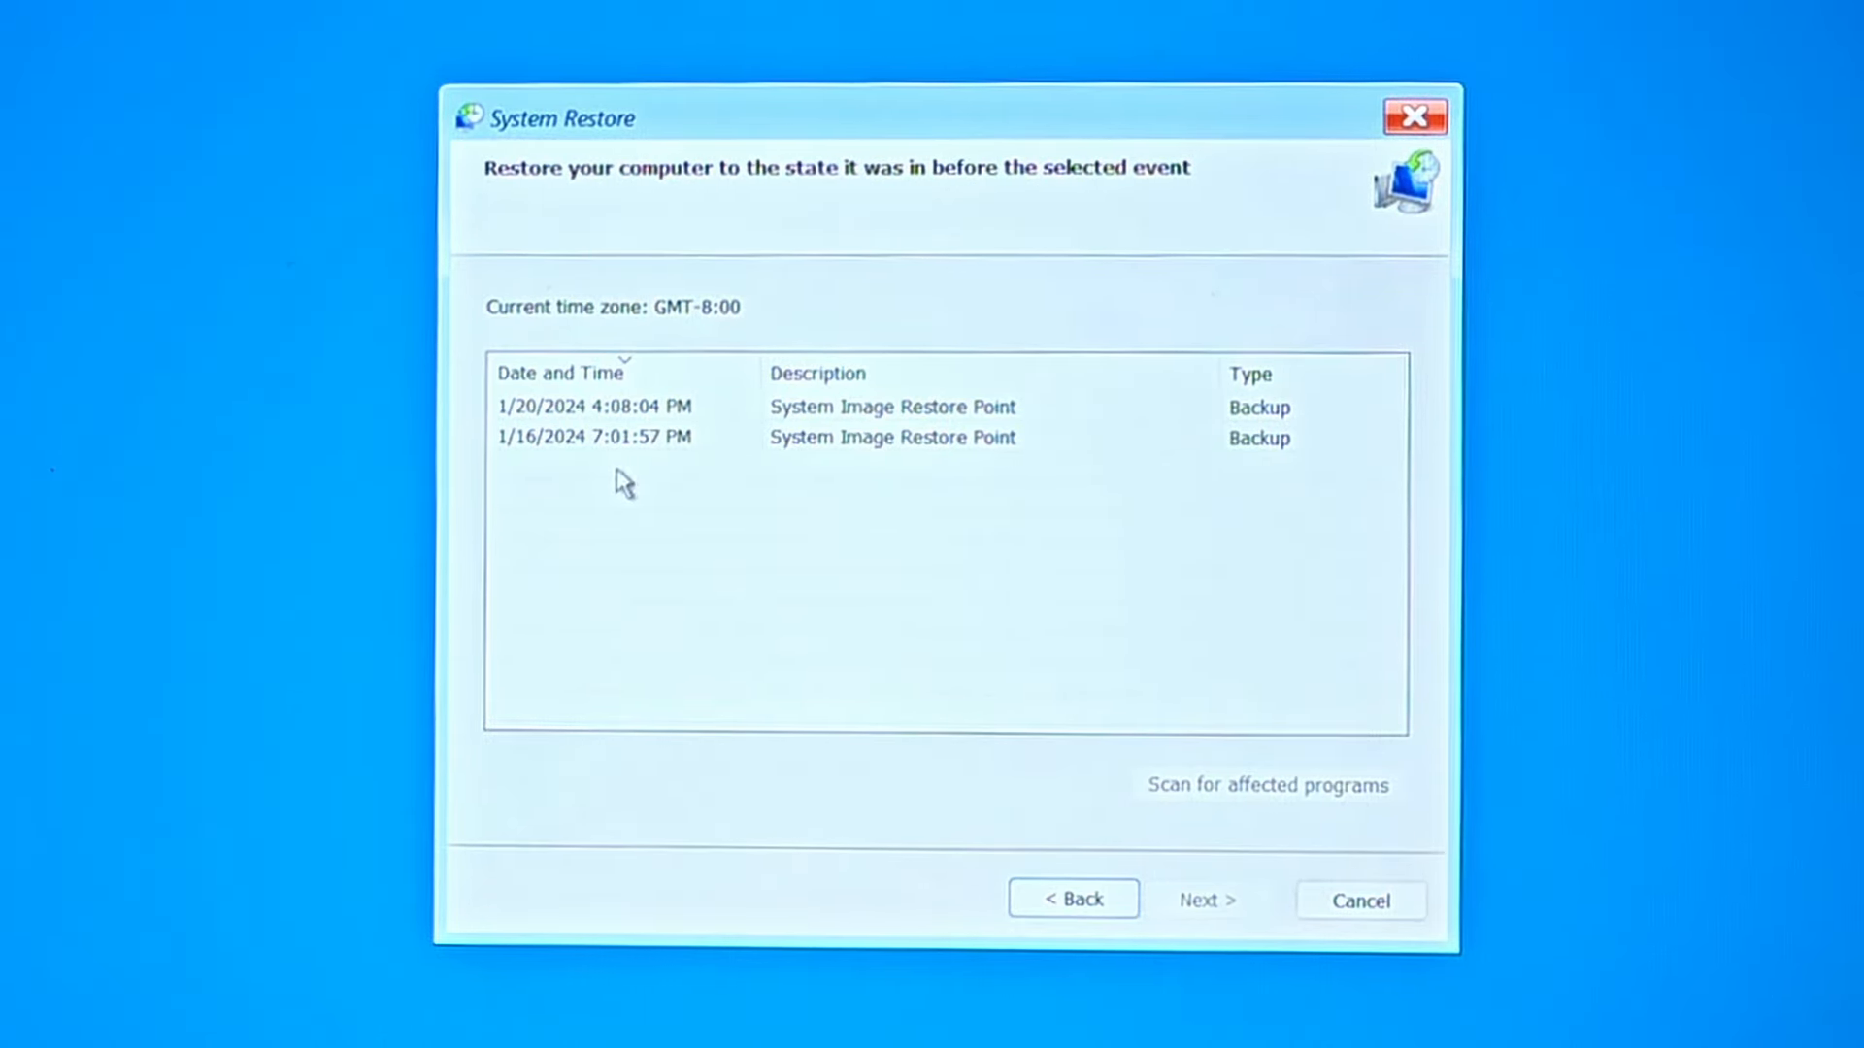
{"action": "left_click", "coordinate": [893, 413]}
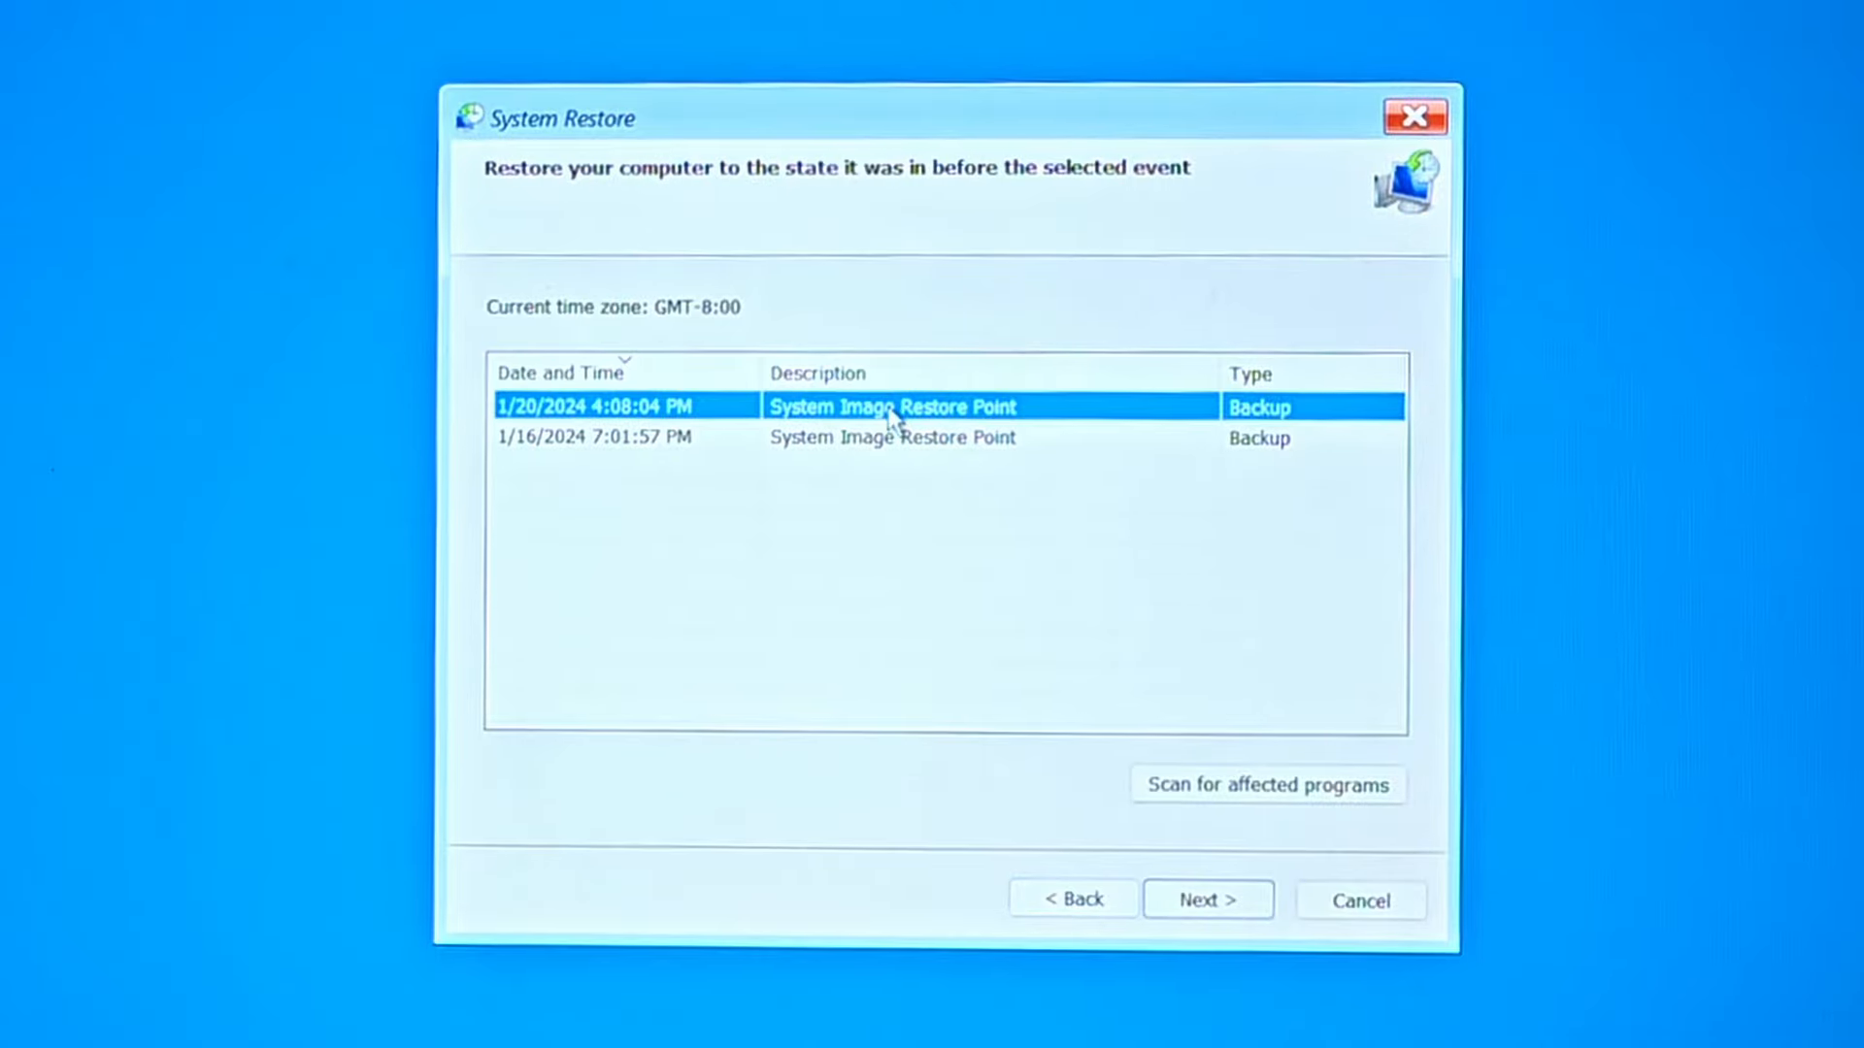
{"action": "left_click", "coordinate": [1173, 902]}
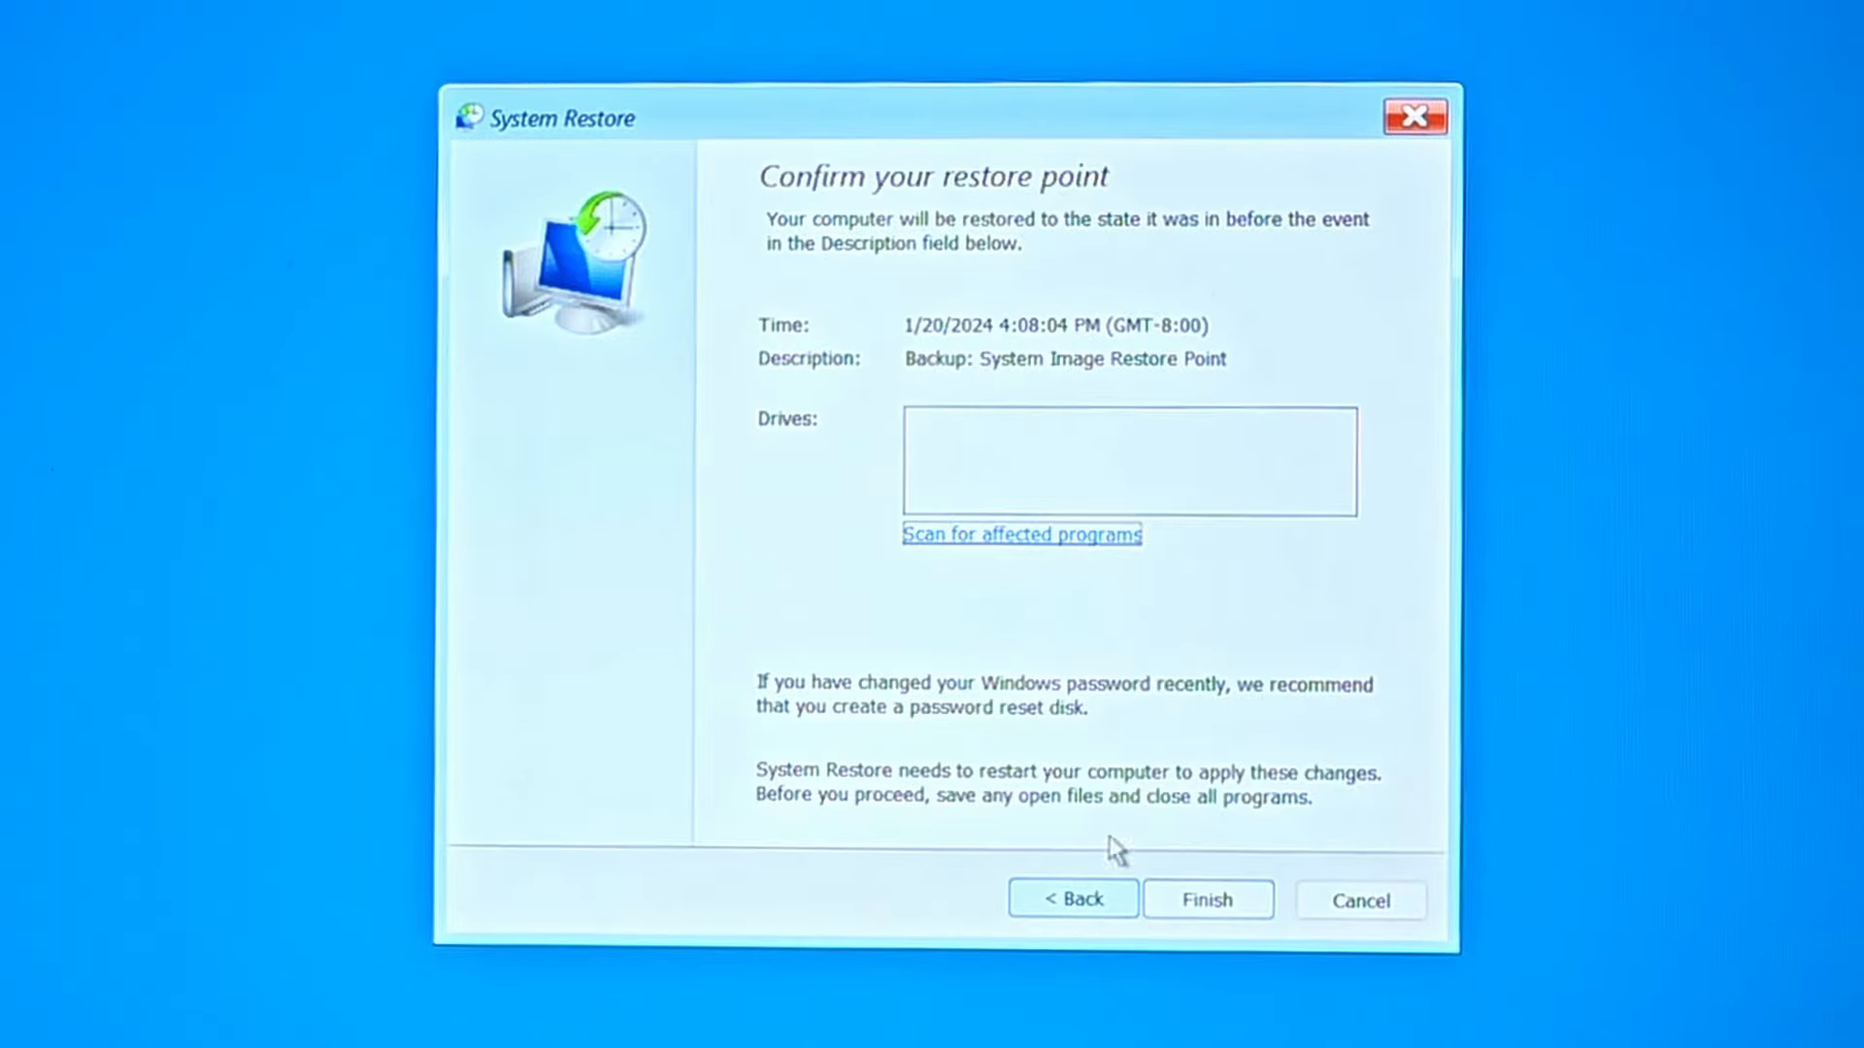